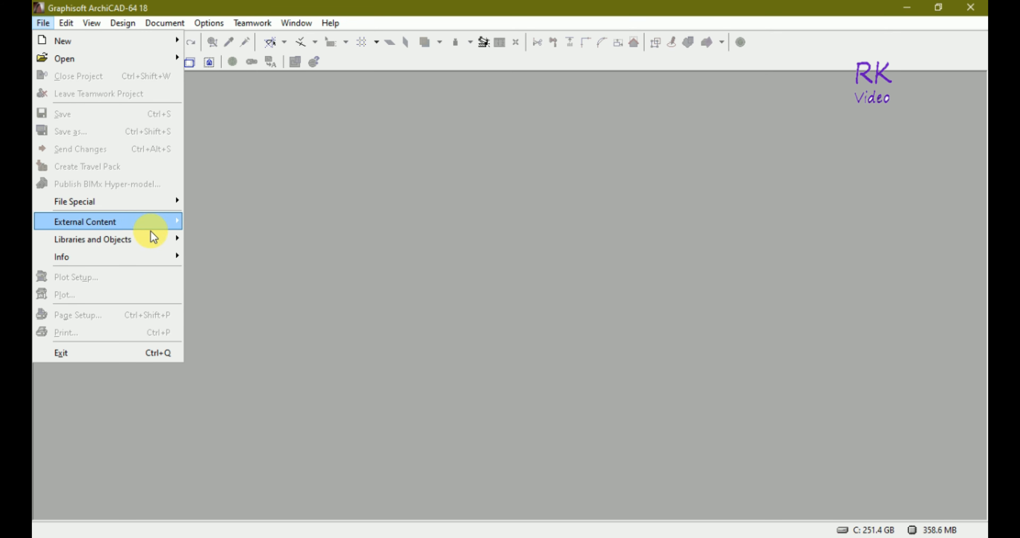
Step: Create a new library object and open its parameter list
{"action": "mouse_move", "coordinate": [155, 239]}
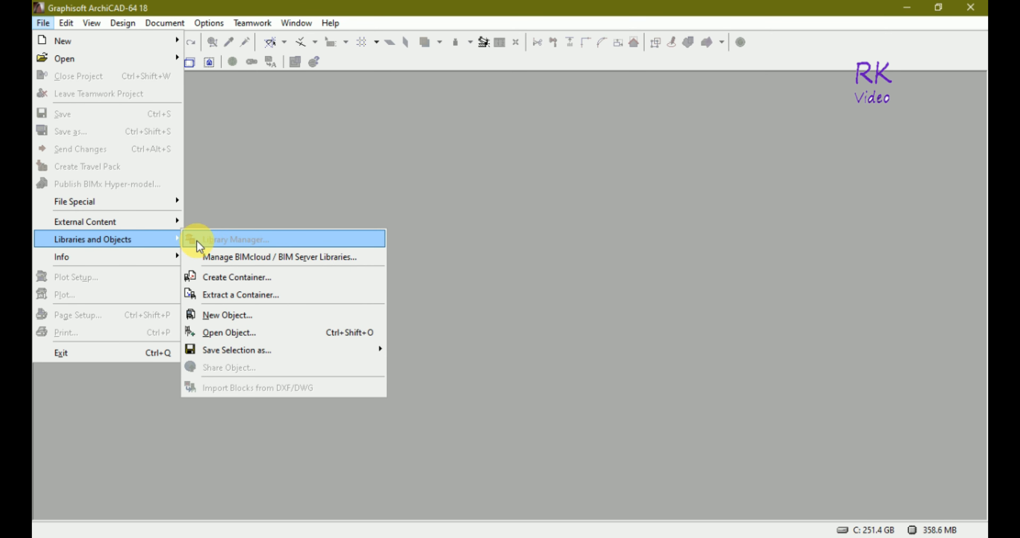
{"action": "left_click", "coordinate": [228, 316]}
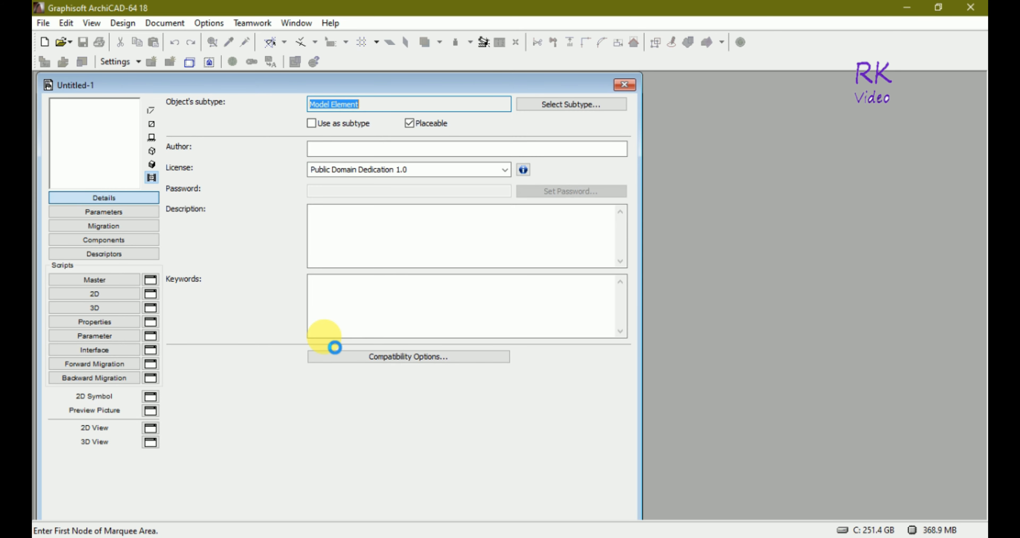
{"action": "left_click", "coordinate": [143, 213]}
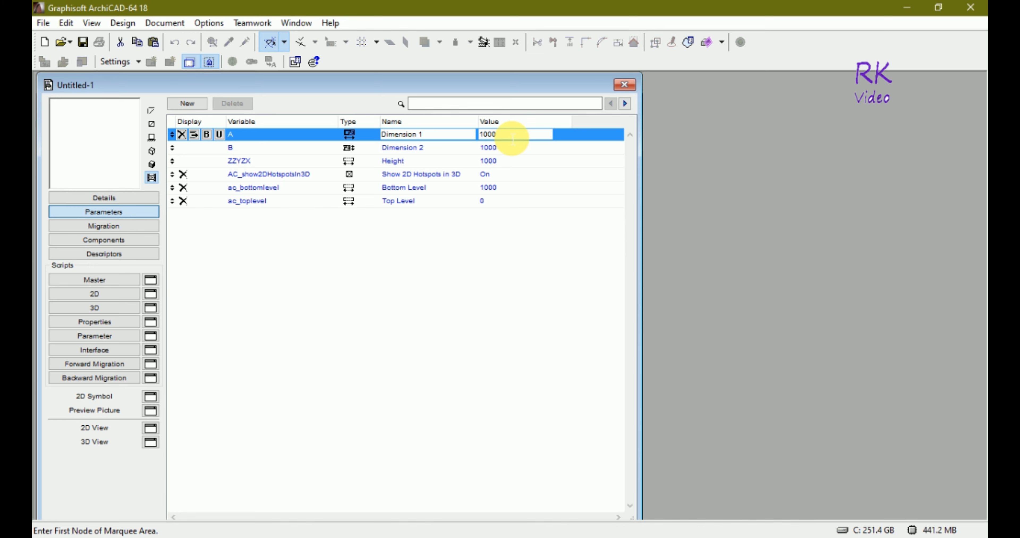
Step: Set the object's Dimension 1 (A) and Dimension 2 (B) values to 800
{"action": "left_click_drag", "start_coordinate": [512, 138], "coordinate": [481, 135]}
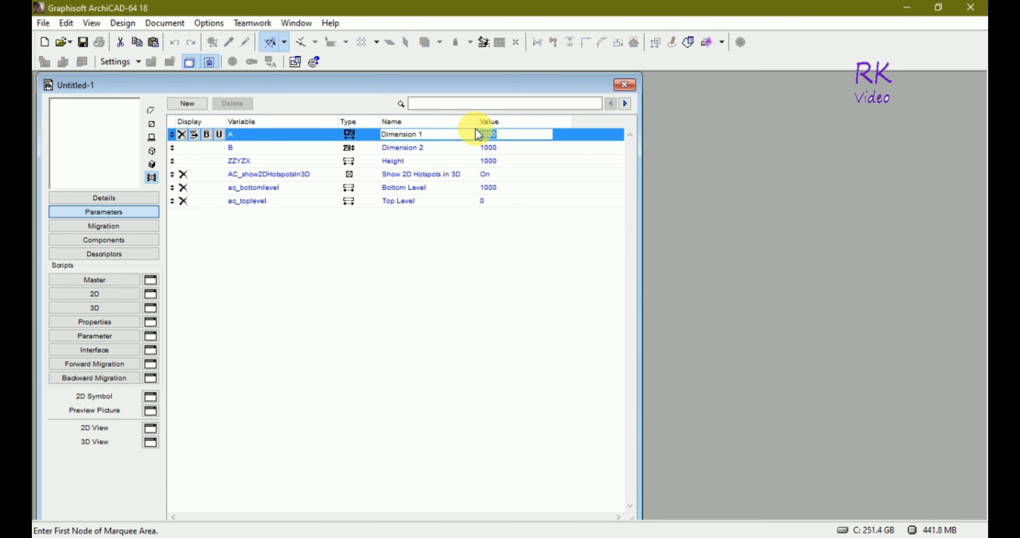
{"action": "type", "text": "800"}
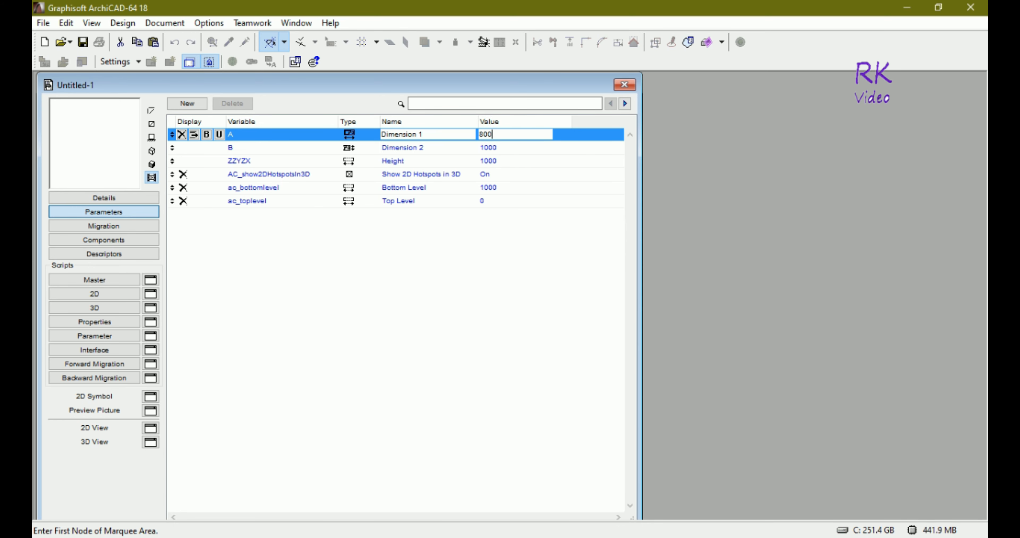
{"action": "left_click", "coordinate": [511, 149]}
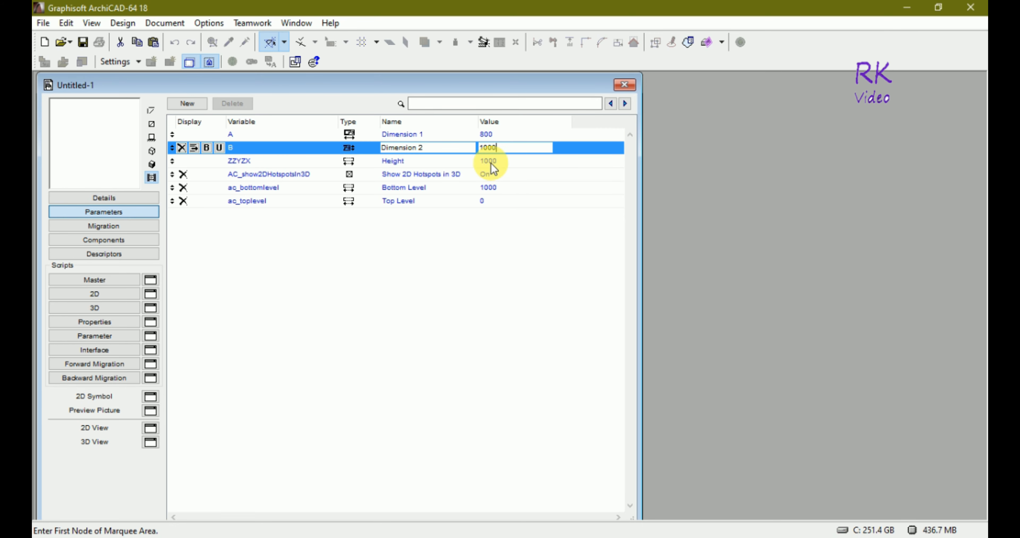
{"action": "left_click_drag", "start_coordinate": [505, 149], "coordinate": [479, 148]}
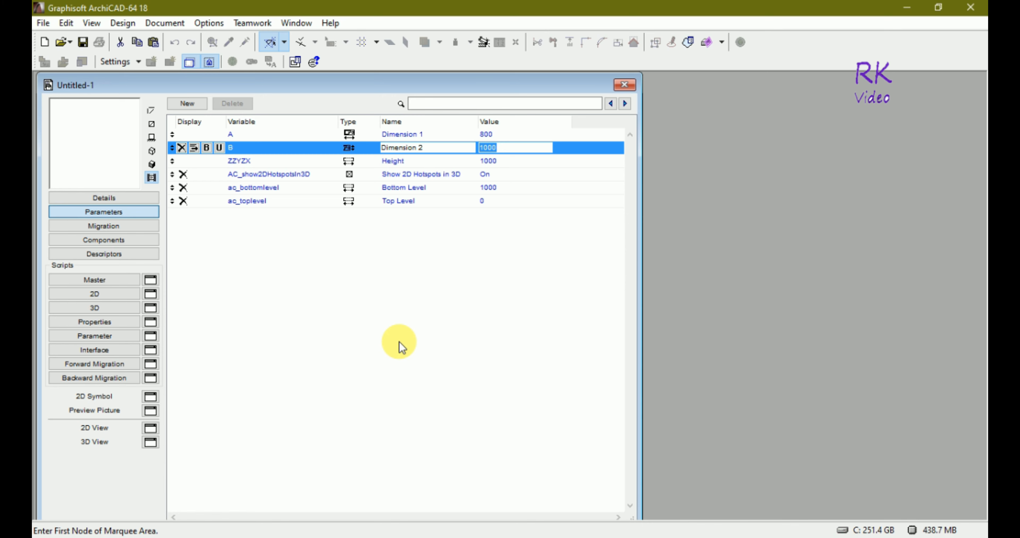
{"action": "type", "text": "800"}
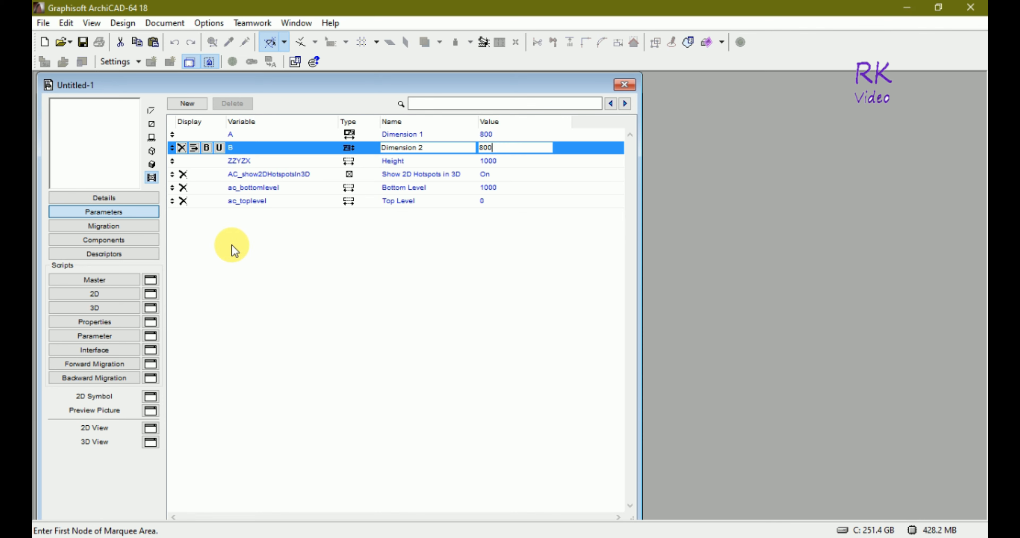
Step: Add two new parameters below ac_toplevel in the parameter list
{"action": "left_click", "coordinate": [198, 200]}
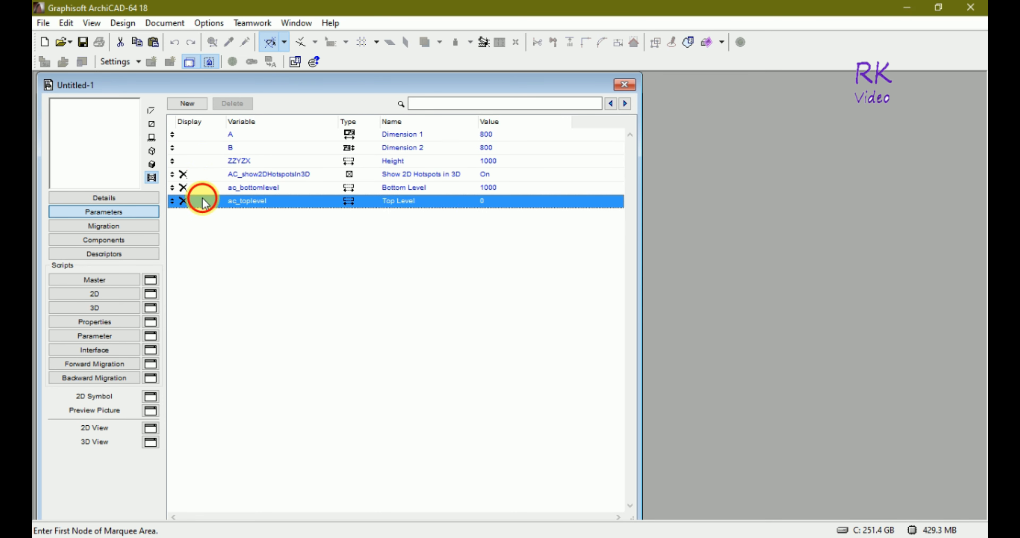
{"action": "left_click", "coordinate": [195, 104]}
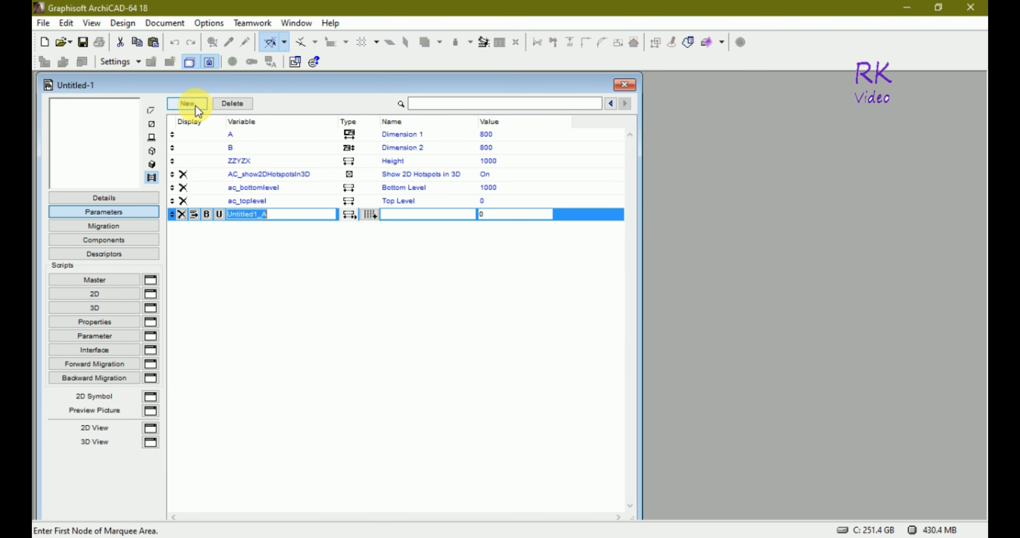
{"action": "left_click", "coordinate": [195, 104]}
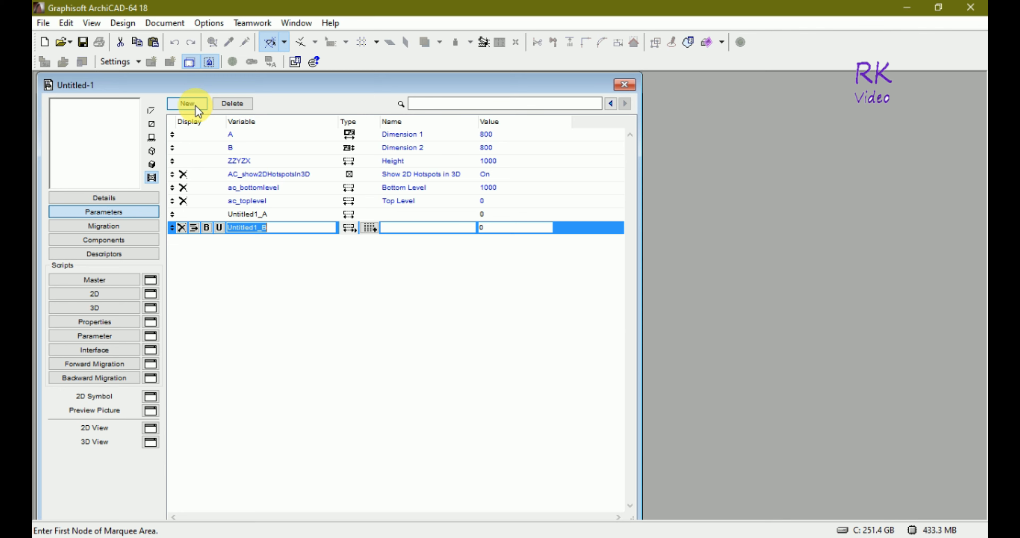
Step: Turn the first new parameter into a title with the variable Leg and the name Round Leg
{"action": "left_click", "coordinate": [257, 214]}
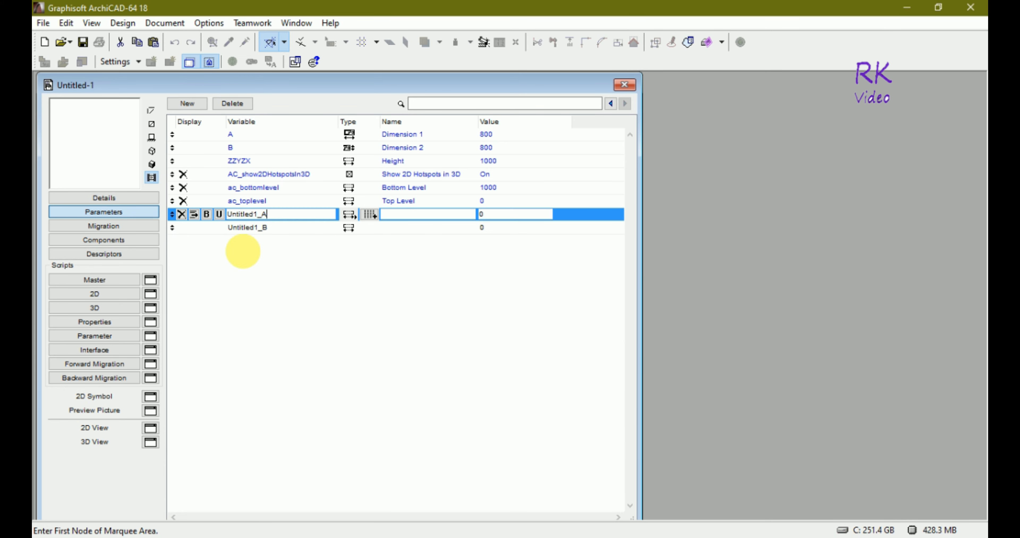
{"action": "left_click_drag", "start_coordinate": [285, 214], "coordinate": [228, 218]}
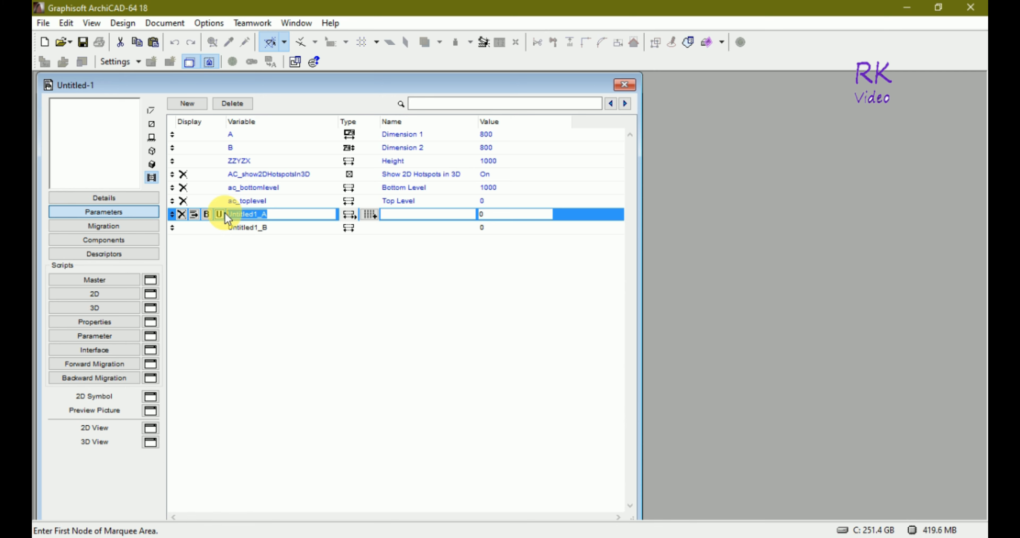
{"action": "type", "text": "Leg"}
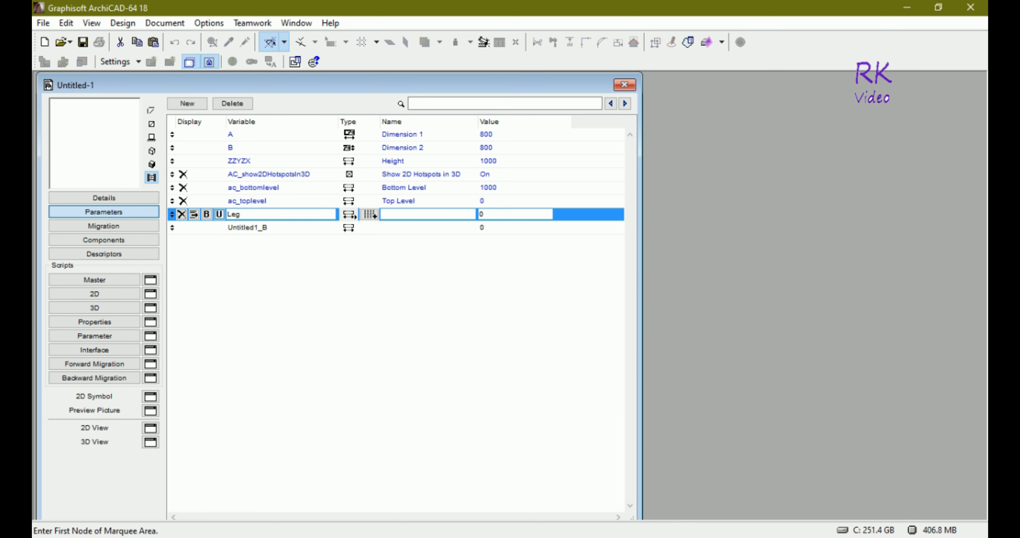
{"action": "left_click", "coordinate": [350, 213]}
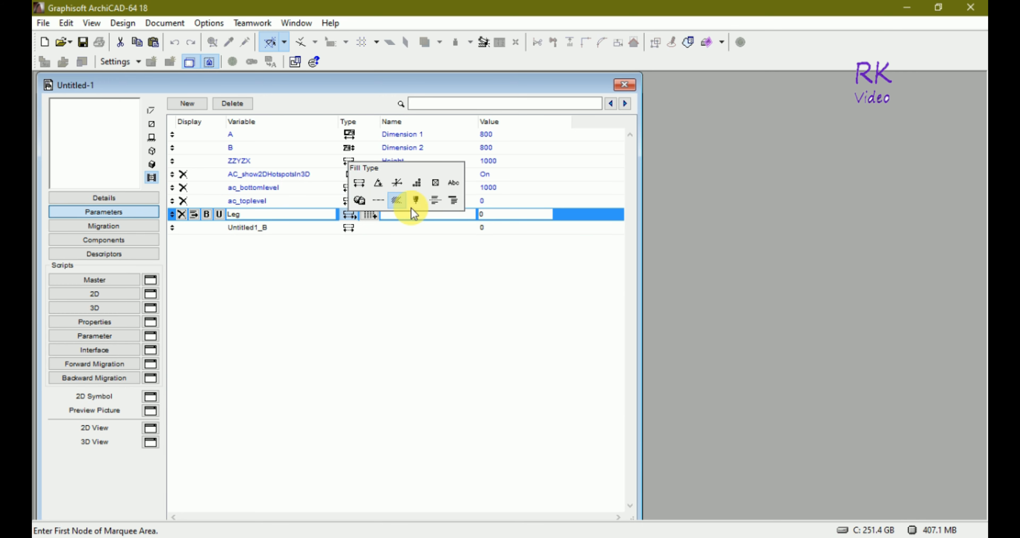
{"action": "left_click", "coordinate": [454, 201]}
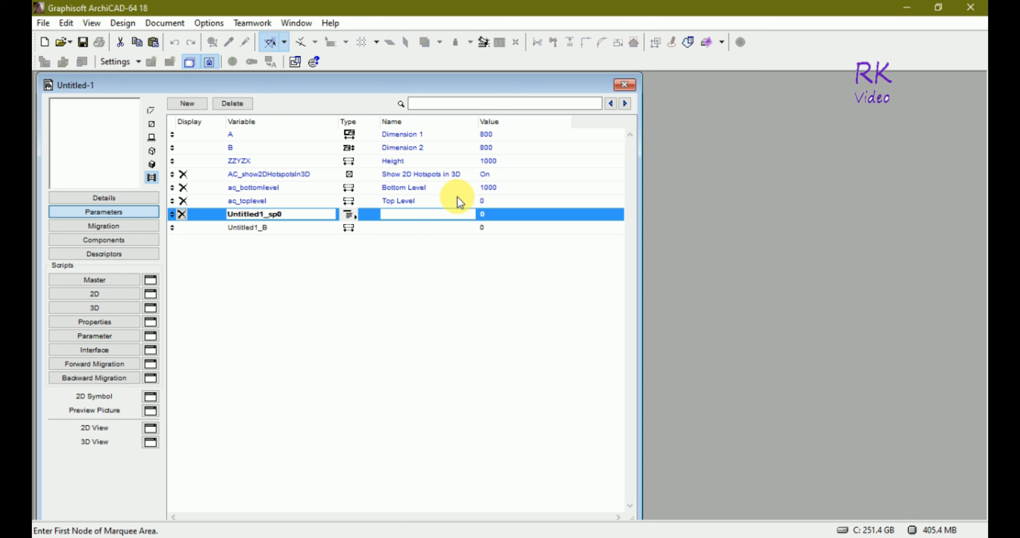
{"action": "left_click_drag", "start_coordinate": [268, 221], "coordinate": [203, 214]}
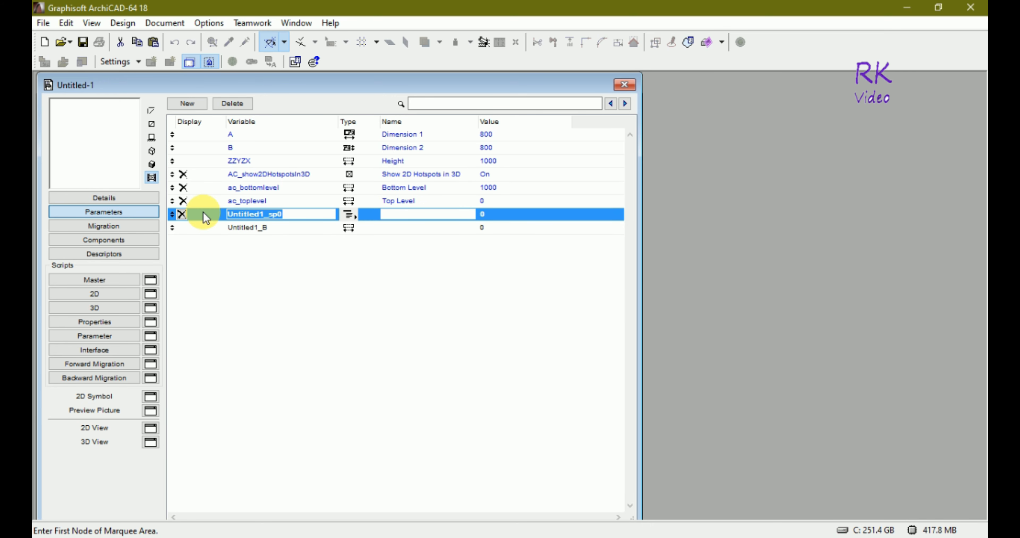
{"action": "type", "text": "Leg"}
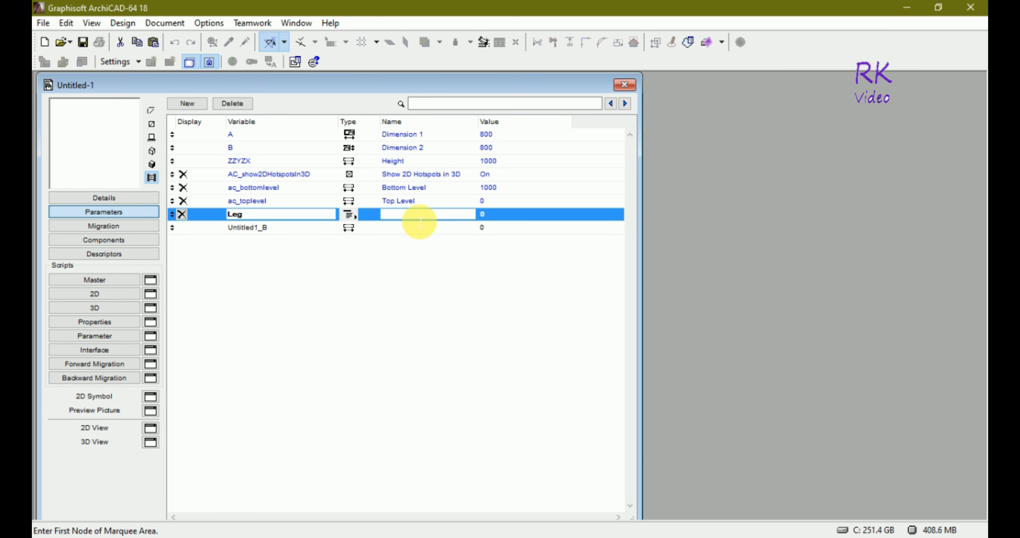
{"action": "type", "text": "R"}
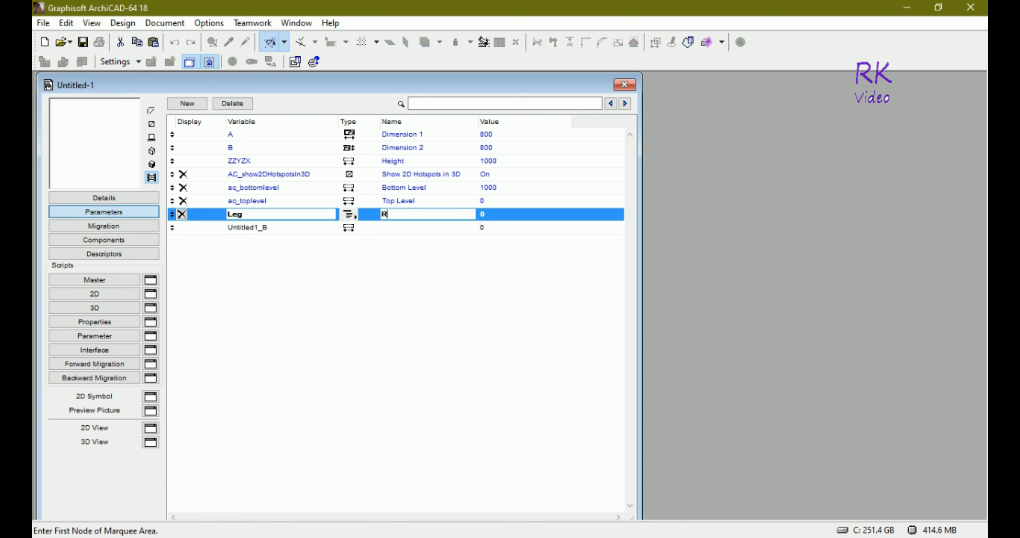
{"action": "type", "text": "ound Leg"}
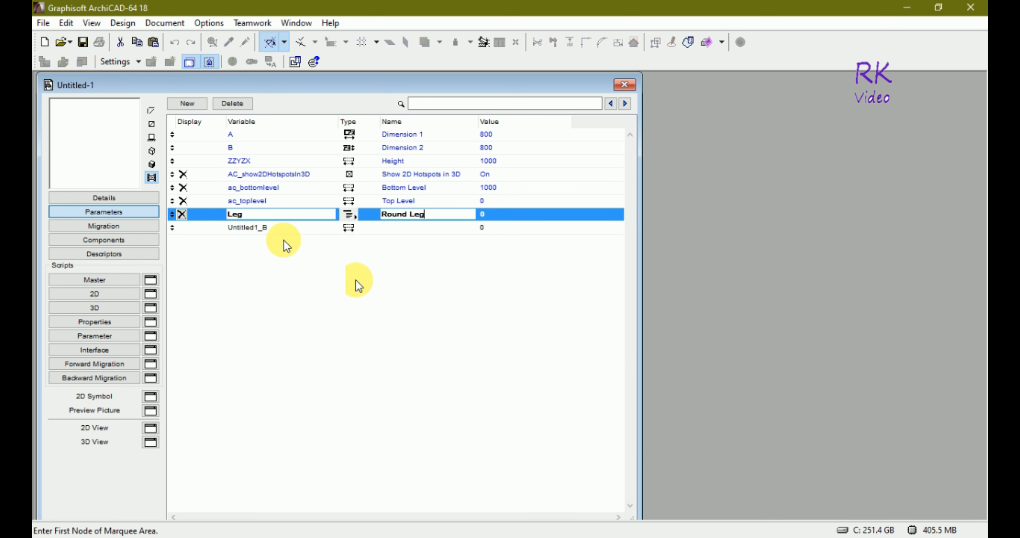
Step: Rename the variable of the new parameter below Leg as gs_leg_thk, keeping the Length type
{"action": "left_click", "coordinate": [281, 229]}
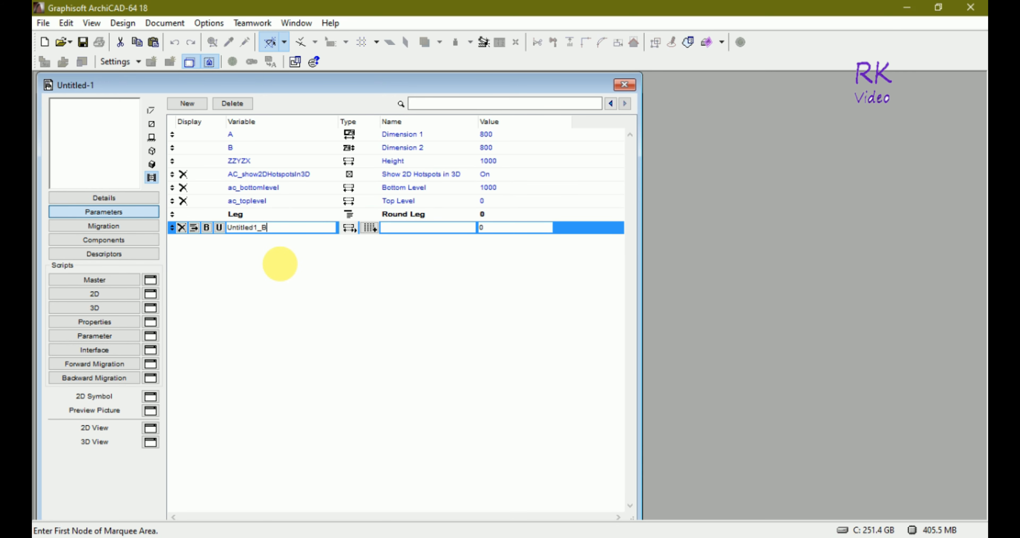
{"action": "left_click", "coordinate": [349, 229]}
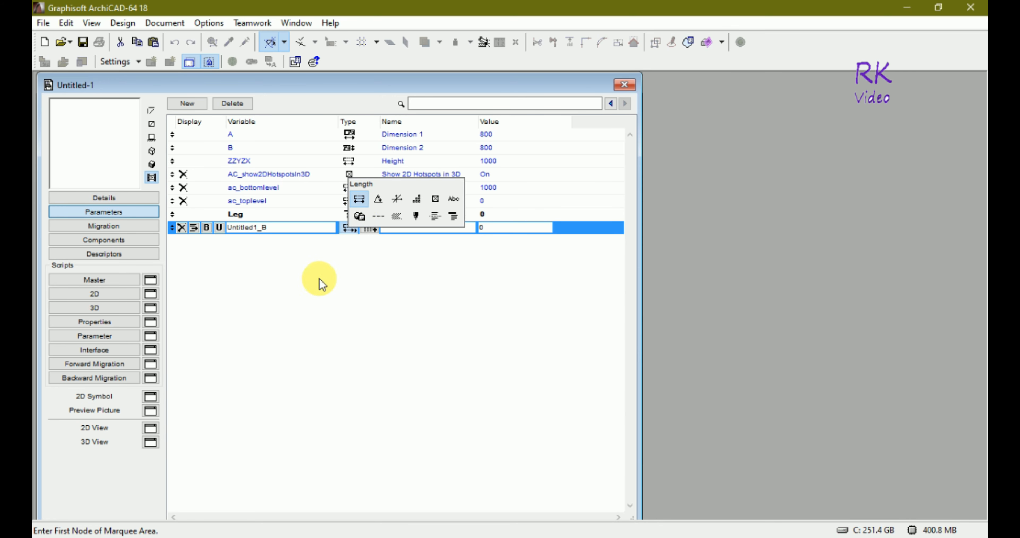
{"action": "left_click", "coordinate": [274, 226]}
{"action": "left_click_drag", "start_coordinate": [280, 228], "coordinate": [237, 228]}
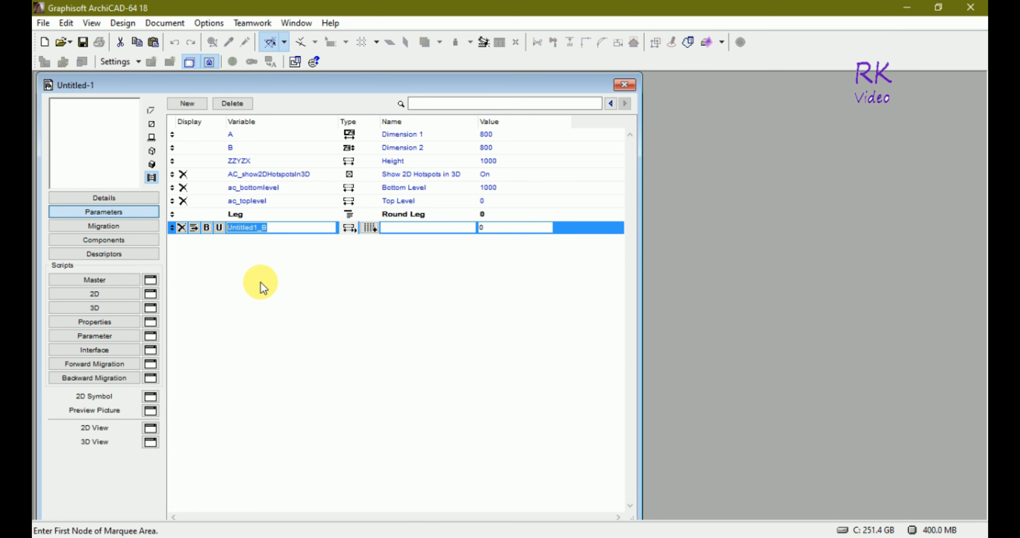
{"action": "type", "text": "gs_le"}
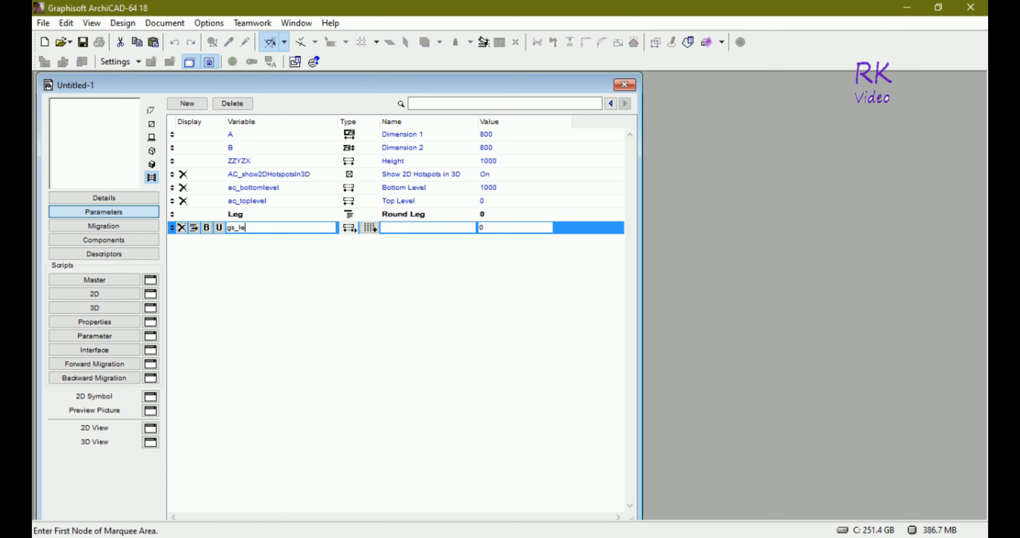
{"action": "type", "text": "g_thk"}
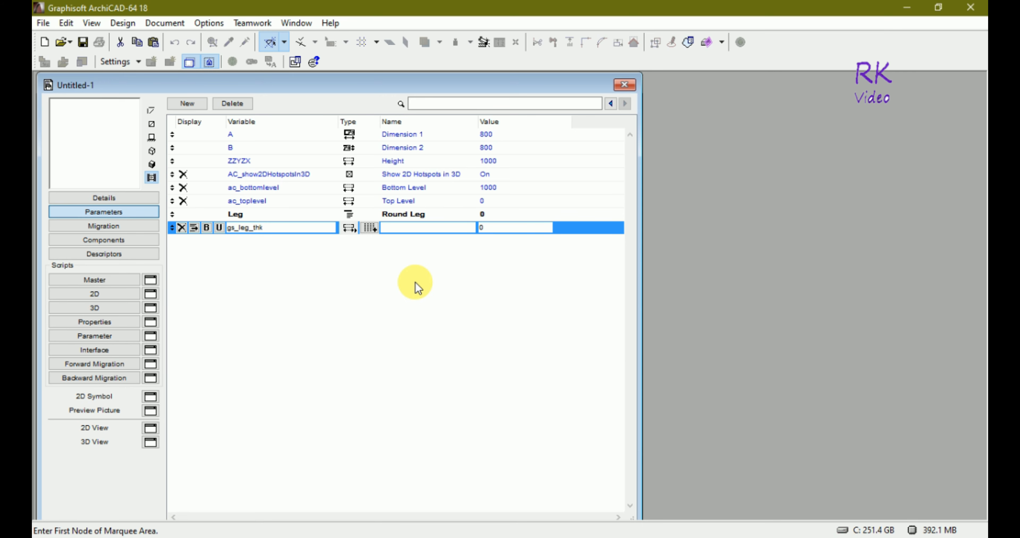
Step: Give the gs_leg_thk parameter the name leg_thk and the value 50
{"action": "left_click", "coordinate": [426, 232]}
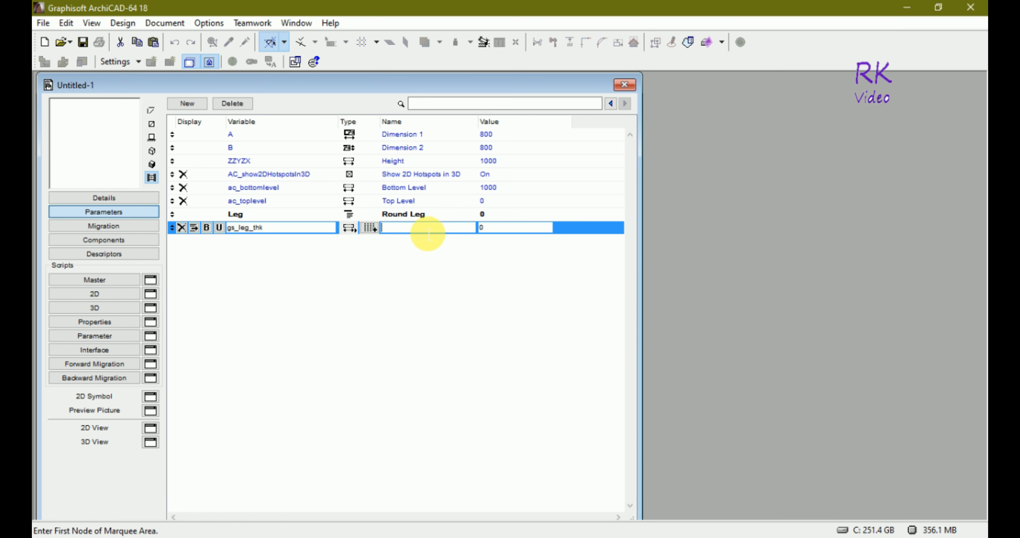
{"action": "type", "text": "leg_th"}
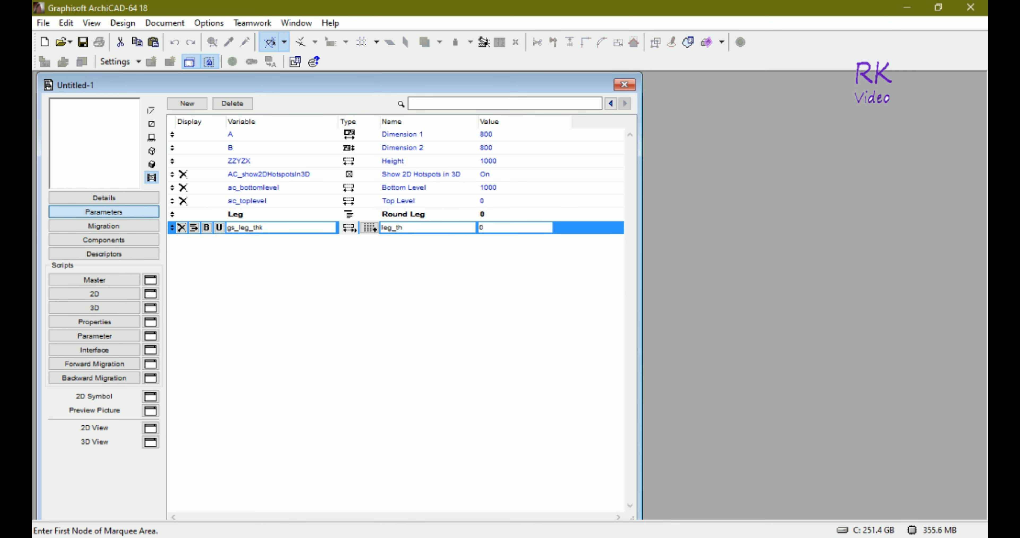
{"action": "type", "text": "k"}
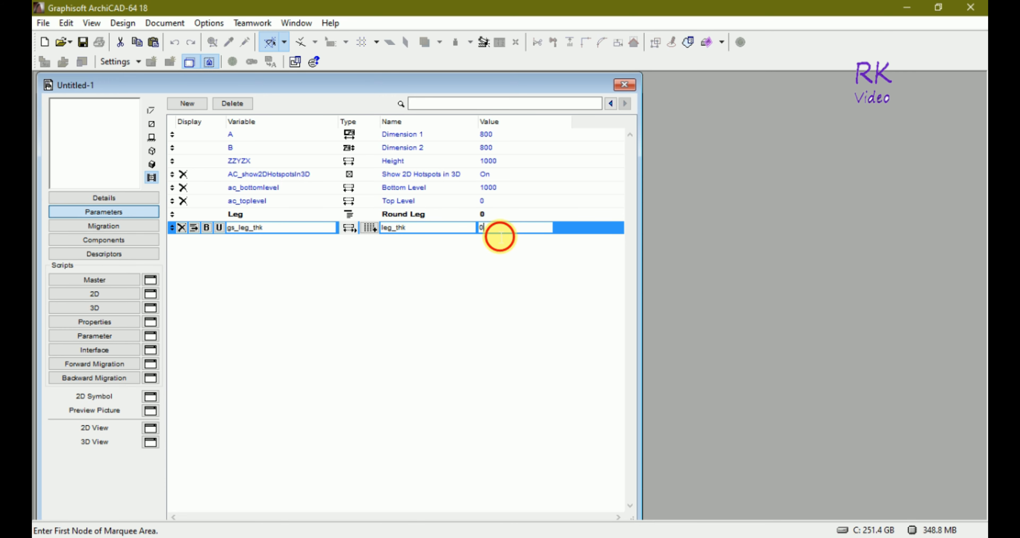
{"action": "left_click", "coordinate": [502, 228]}
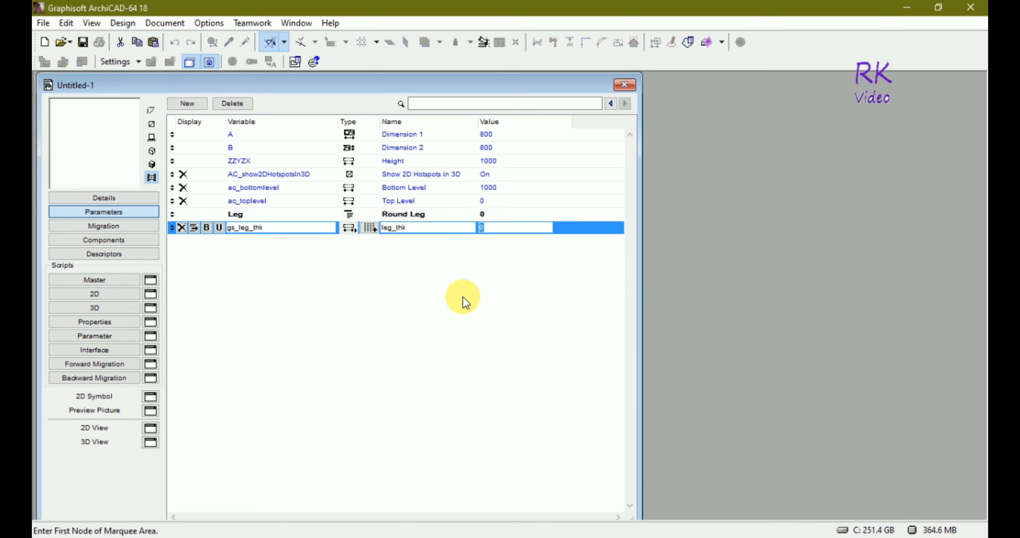
{"action": "type", "text": "50"}
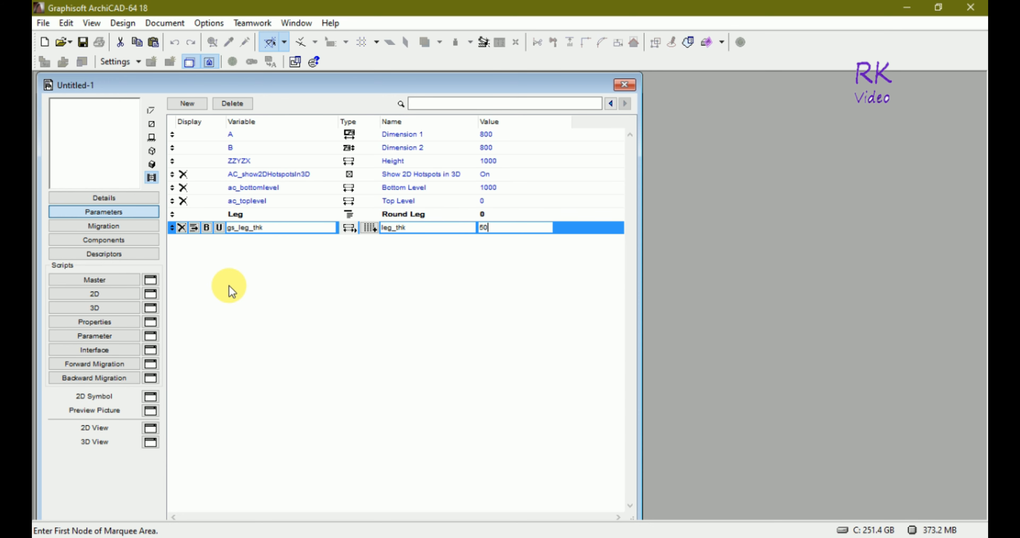
Step: Add a Length parameter below gs_leg_thk with the variable gs_leg_height, the name leg_height and the value 800
{"action": "left_click", "coordinate": [193, 105]}
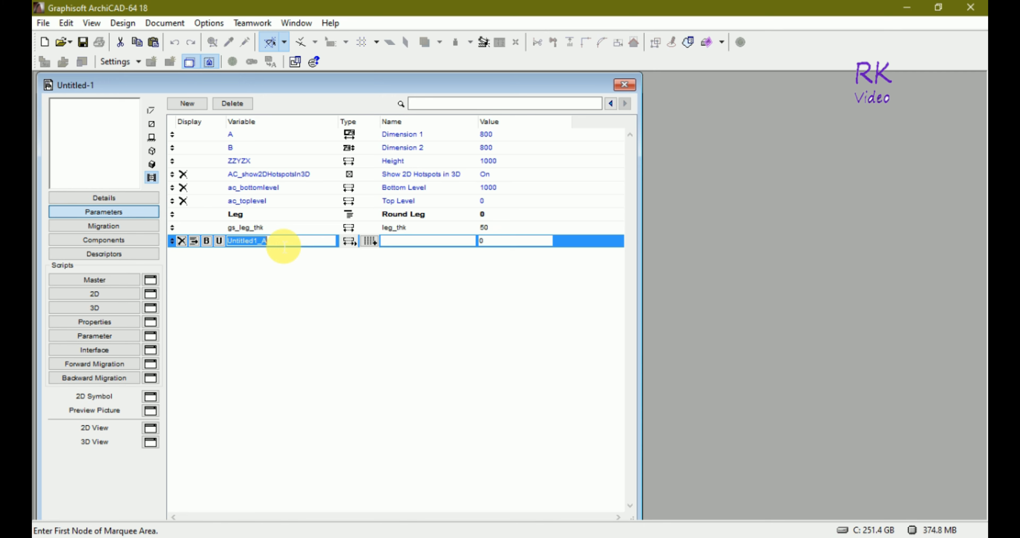
{"action": "type", "text": "gs_"}
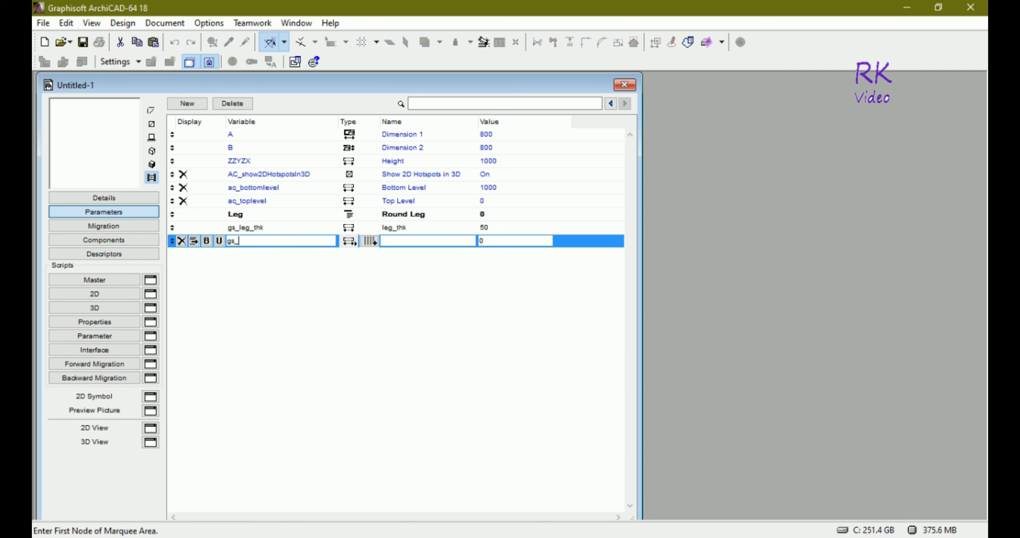
{"action": "type", "text": "leg_height"}
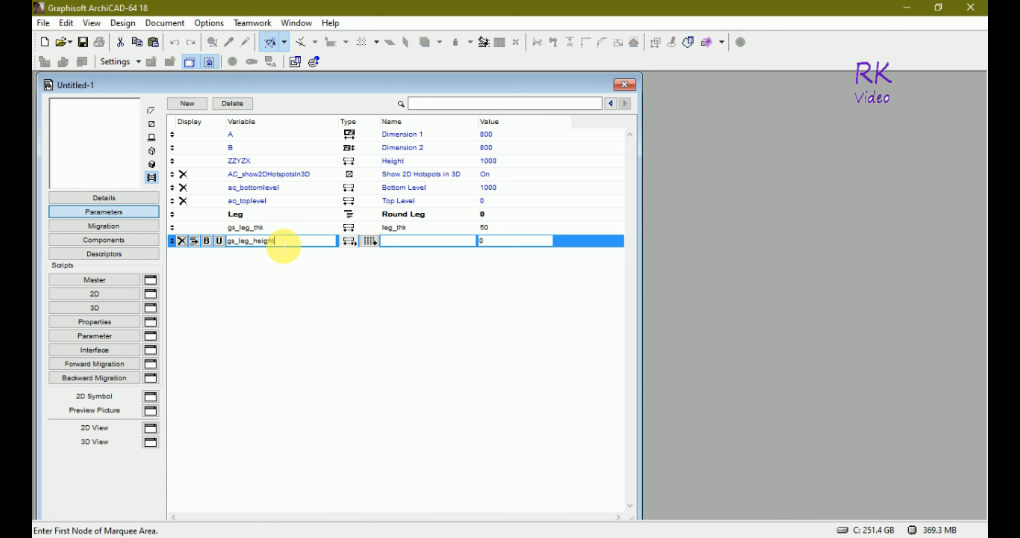
{"action": "left_click", "coordinate": [406, 245]}
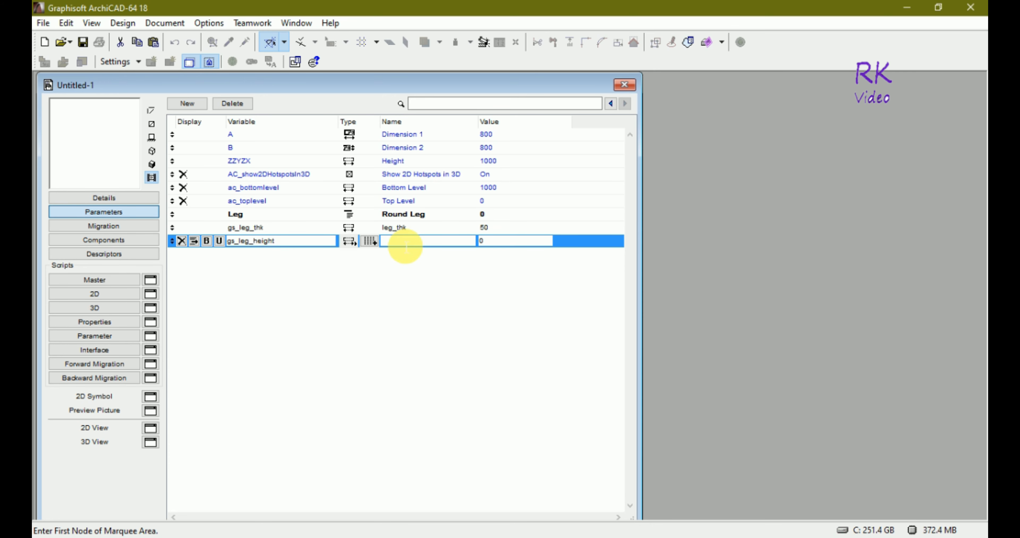
{"action": "type", "text": "leg_"}
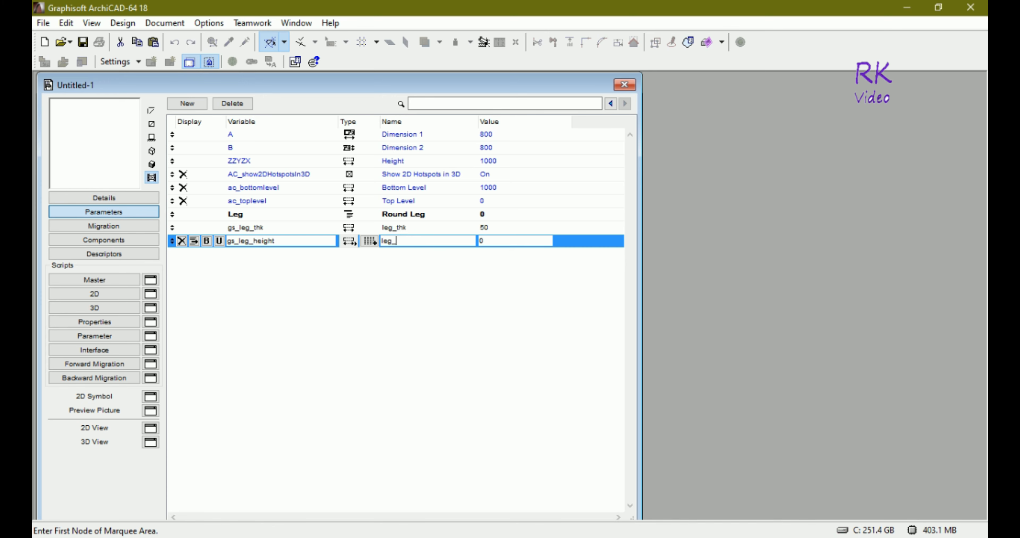
{"action": "type", "text": "height"}
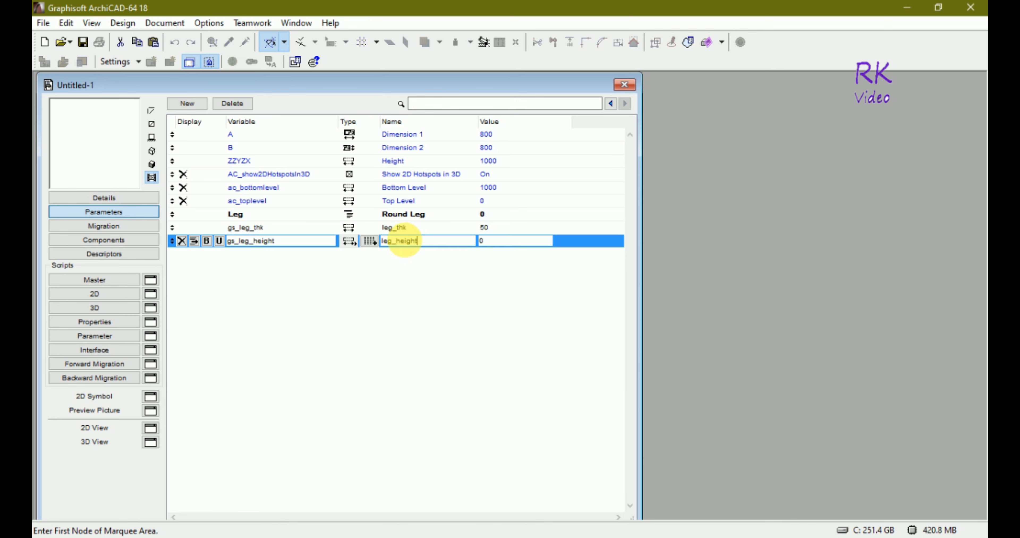
{"action": "left_click", "coordinate": [514, 243]}
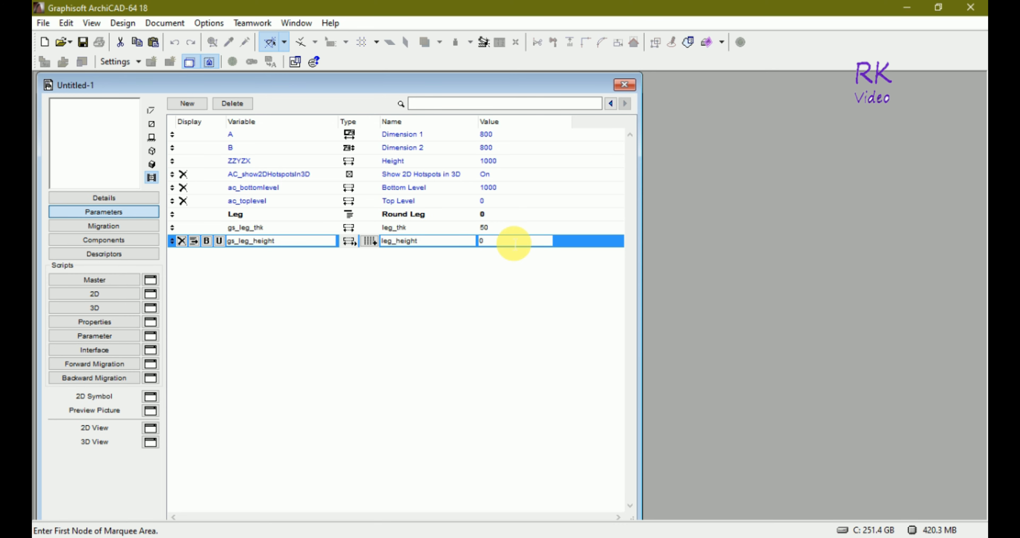
{"action": "left_click_drag", "start_coordinate": [513, 242], "coordinate": [470, 242]}
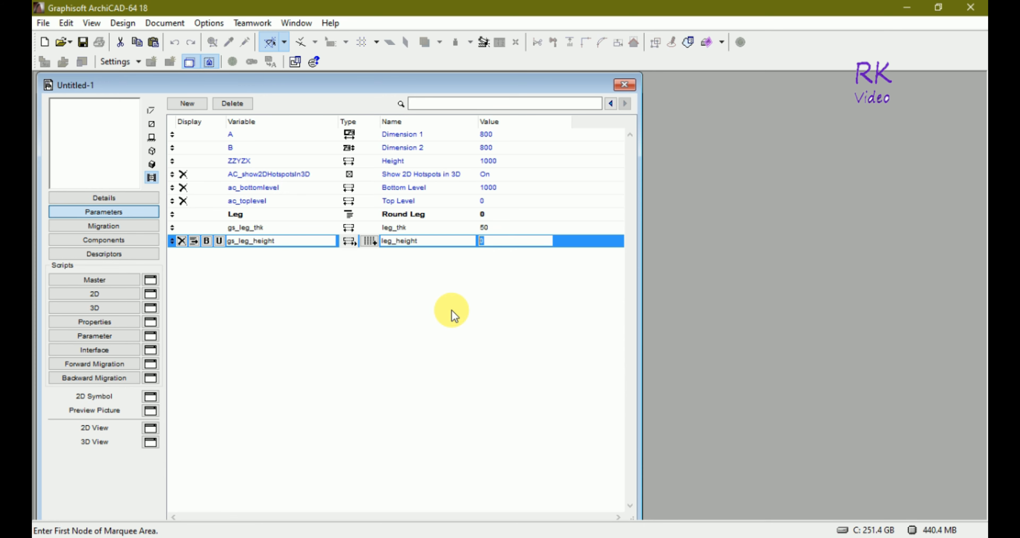
{"action": "type", "text": "800"}
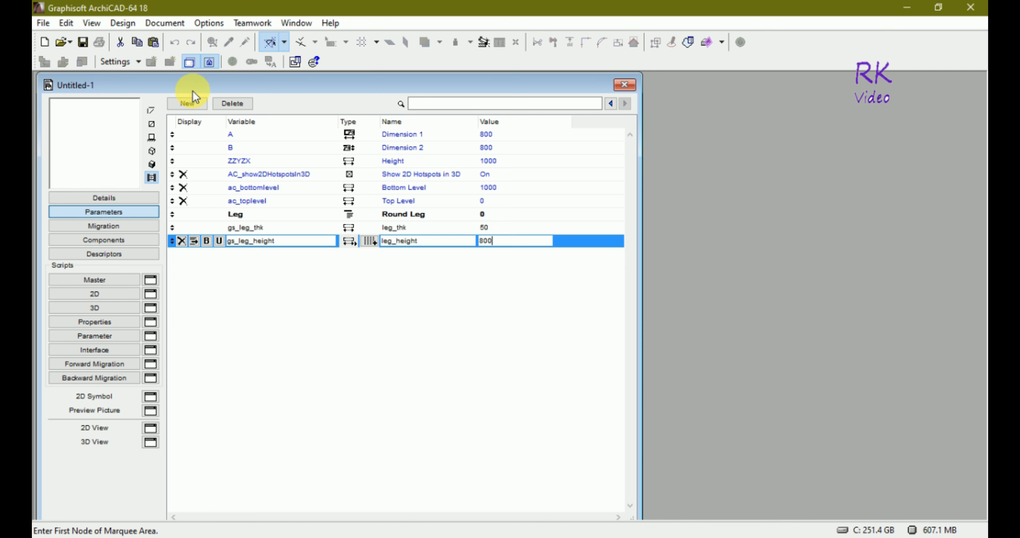
Step: Add a title parameter below gs_leg_height with the variable Seat and the name Round Seat
{"action": "left_click", "coordinate": [199, 106]}
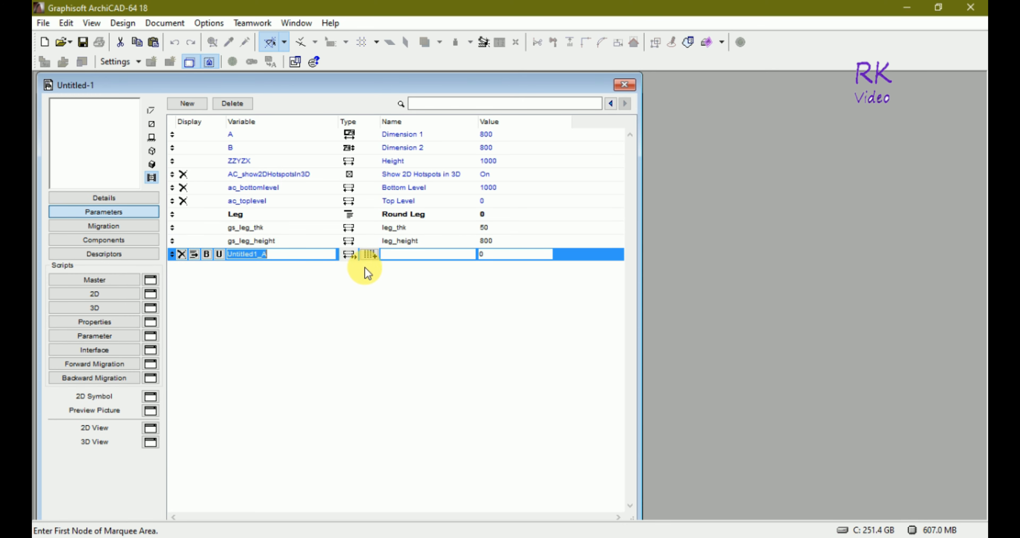
{"action": "left_click", "coordinate": [351, 254]}
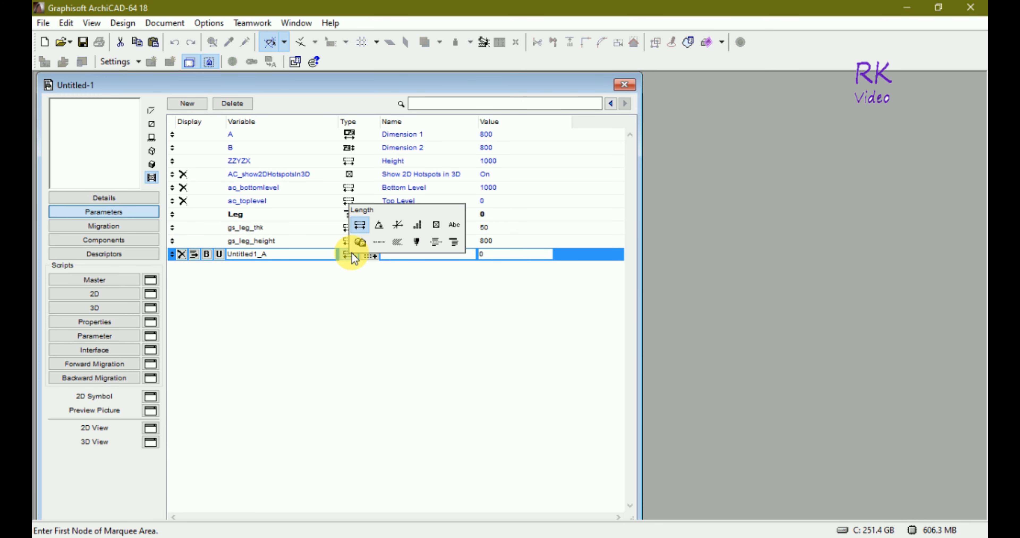
{"action": "left_click", "coordinate": [454, 245]}
{"action": "left_click_drag", "start_coordinate": [291, 255], "coordinate": [228, 256]}
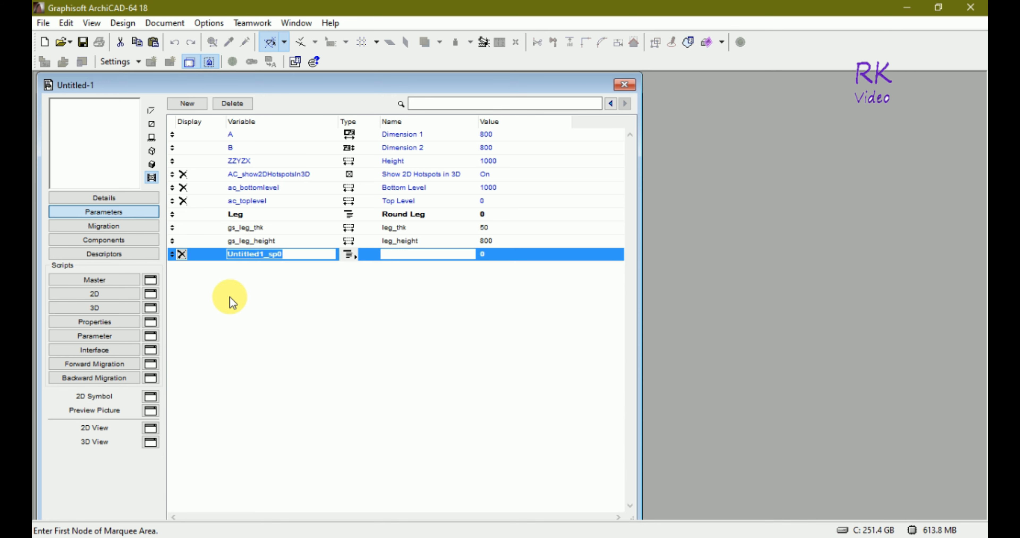
{"action": "type", "text": "Seat"}
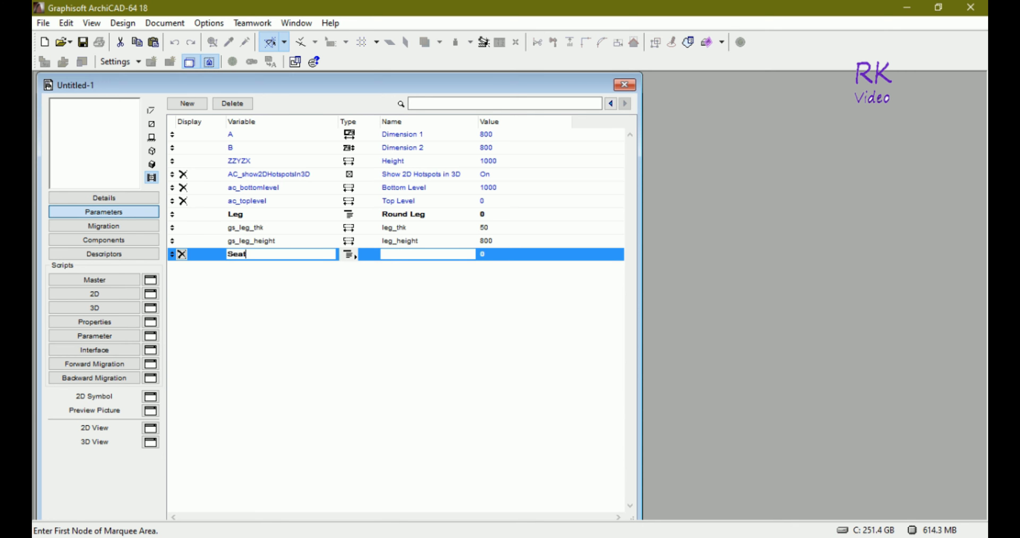
{"action": "left_click", "coordinate": [406, 255]}
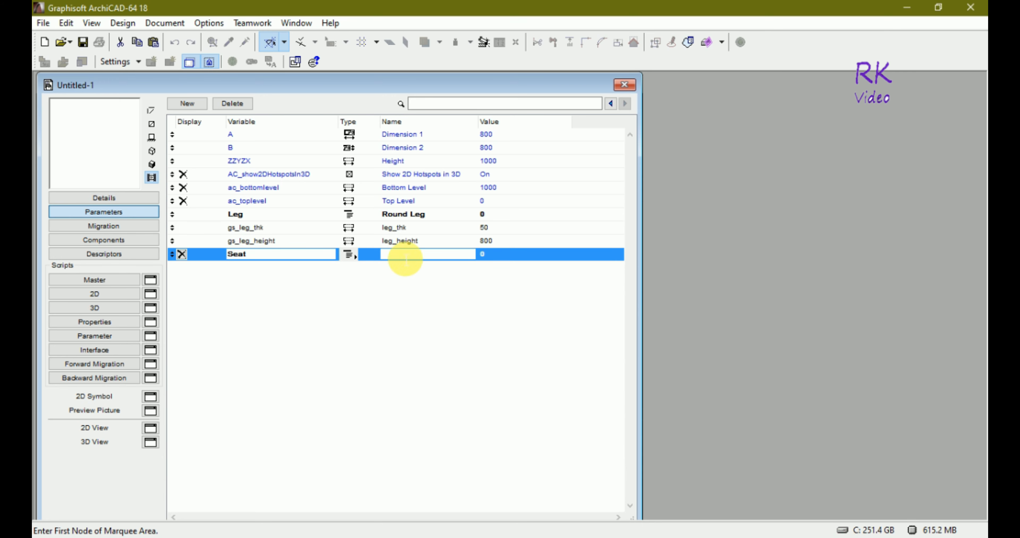
{"action": "type", "text": "Roun"}
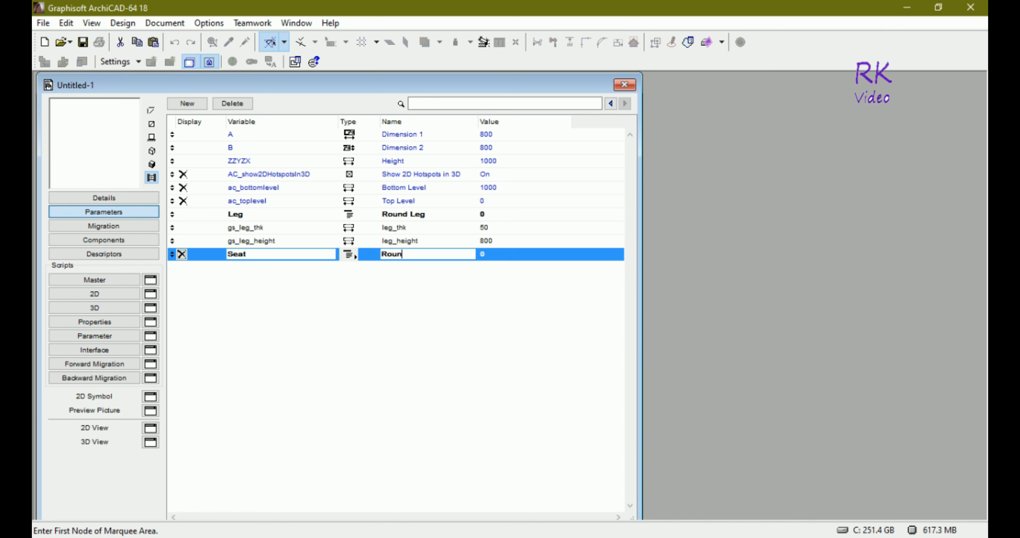
{"action": "type", "text": "d Seat"}
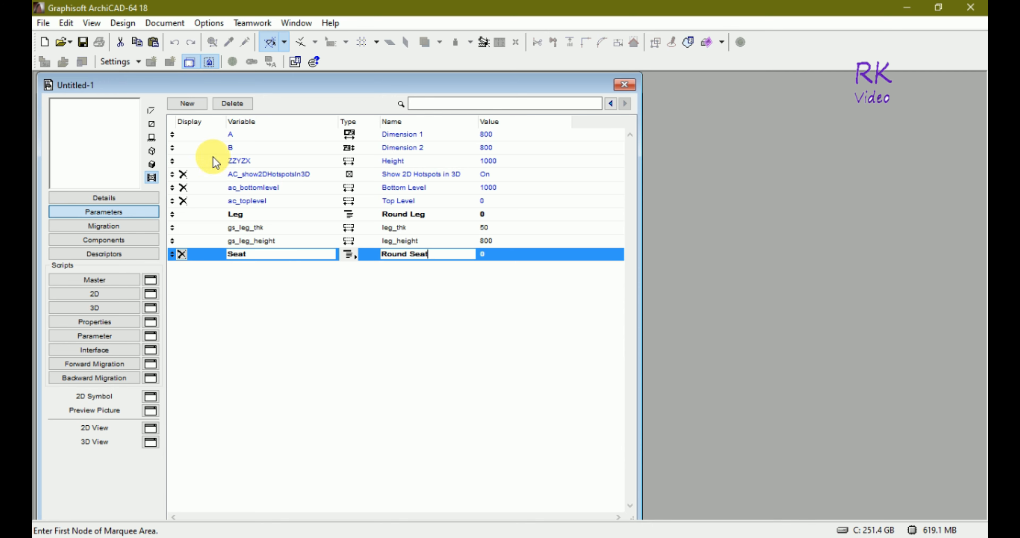
Step: Add two new parameters below the Seat title and try to rename the first one's variable as gs_leg_thk
{"action": "left_click", "coordinate": [198, 106]}
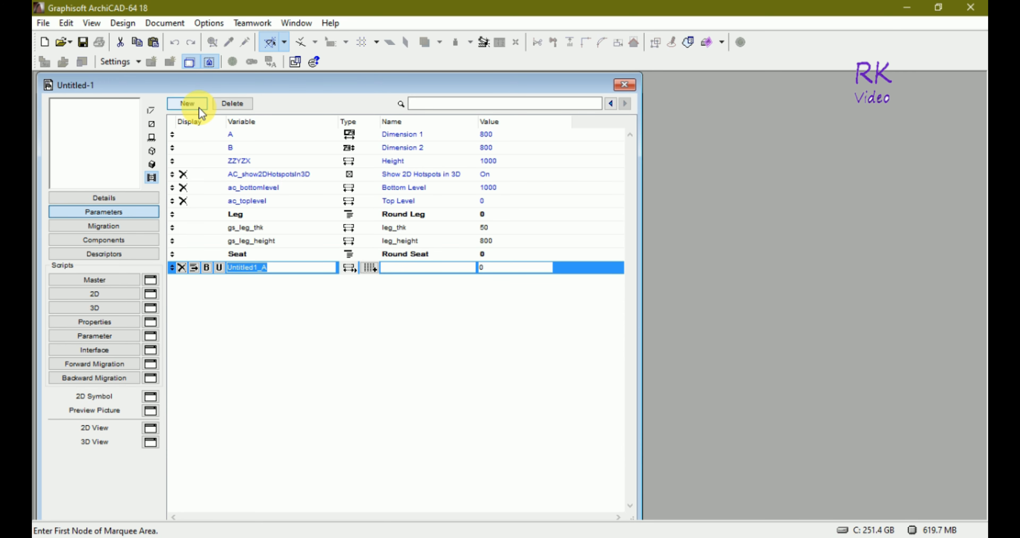
{"action": "left_click", "coordinate": [199, 107]}
{"action": "left_click", "coordinate": [280, 270]}
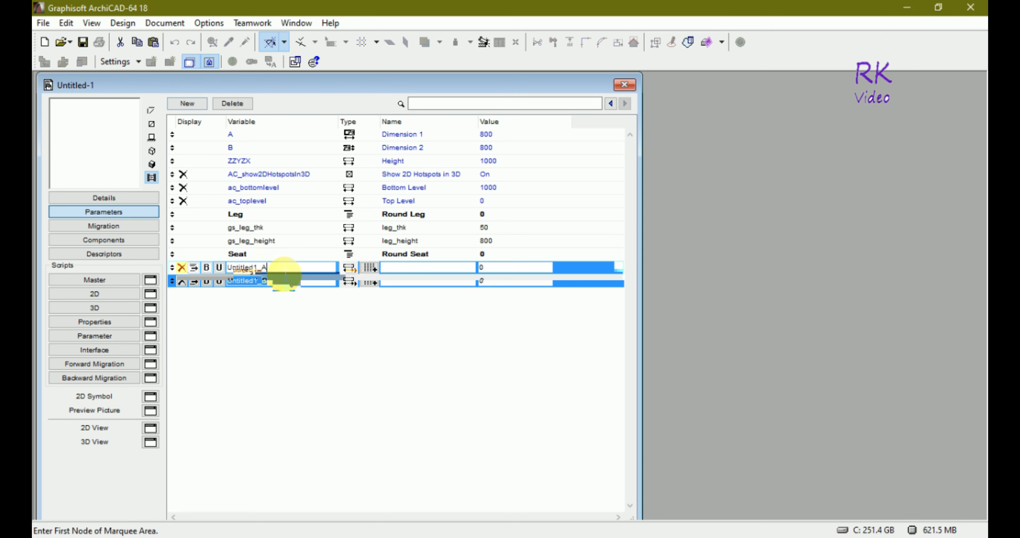
{"action": "left_click_drag", "start_coordinate": [281, 270], "coordinate": [230, 272]}
{"action": "type", "text": "gs"}
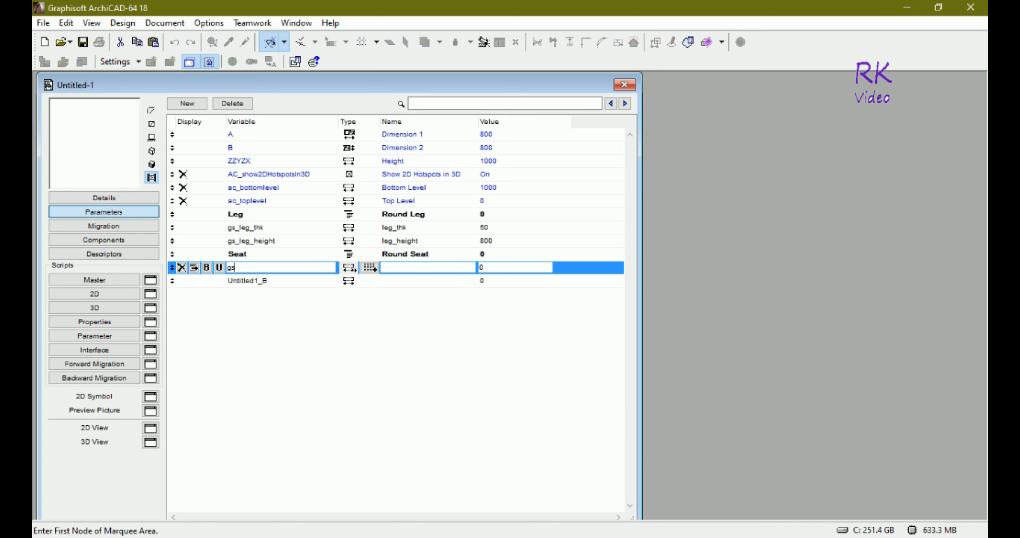
{"action": "type", "text": "_leg_thk"}
Step: Give the first parameter below the Seat title the name leg_thk
{"action": "left_click", "coordinate": [414, 271]}
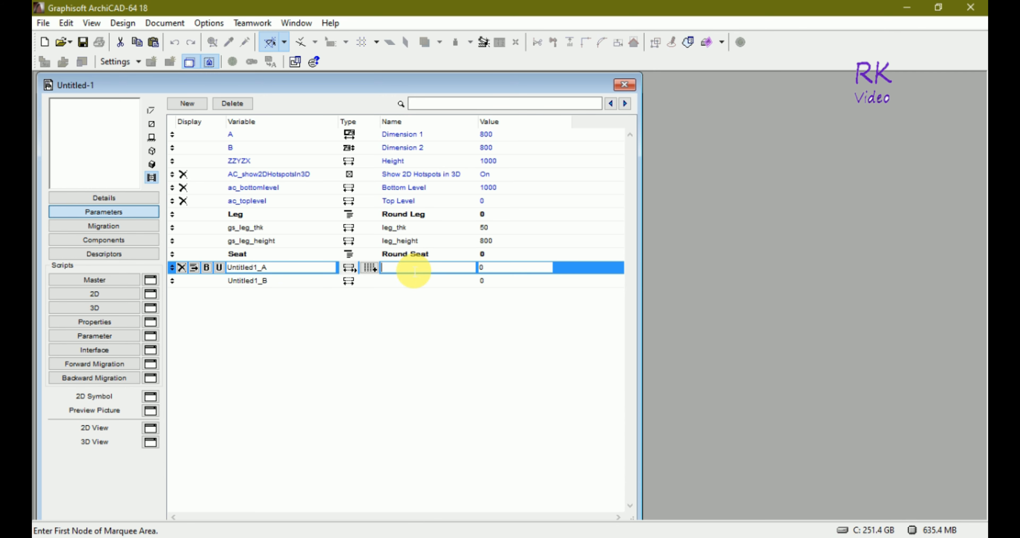
{"action": "type", "text": "leg"}
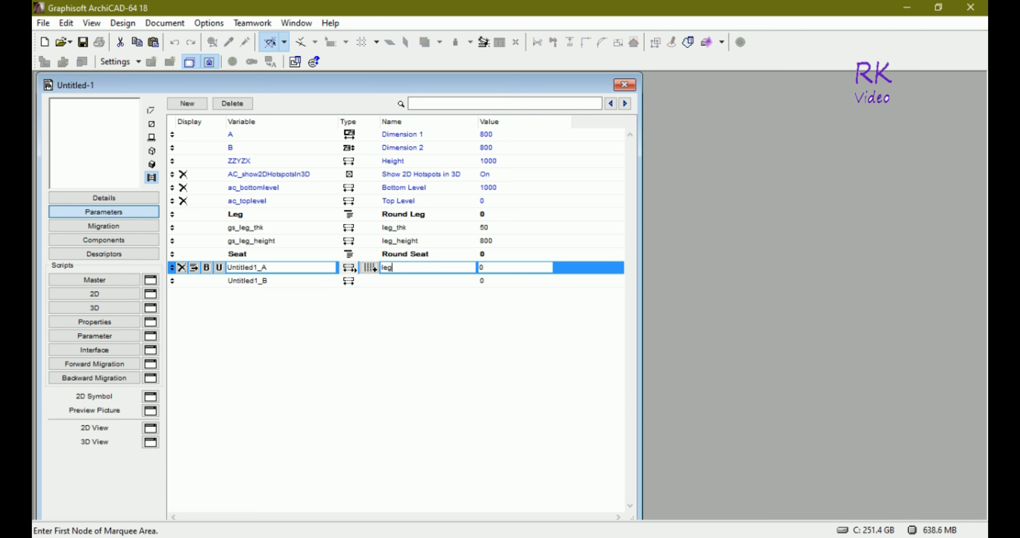
{"action": "type", "text": "_thk"}
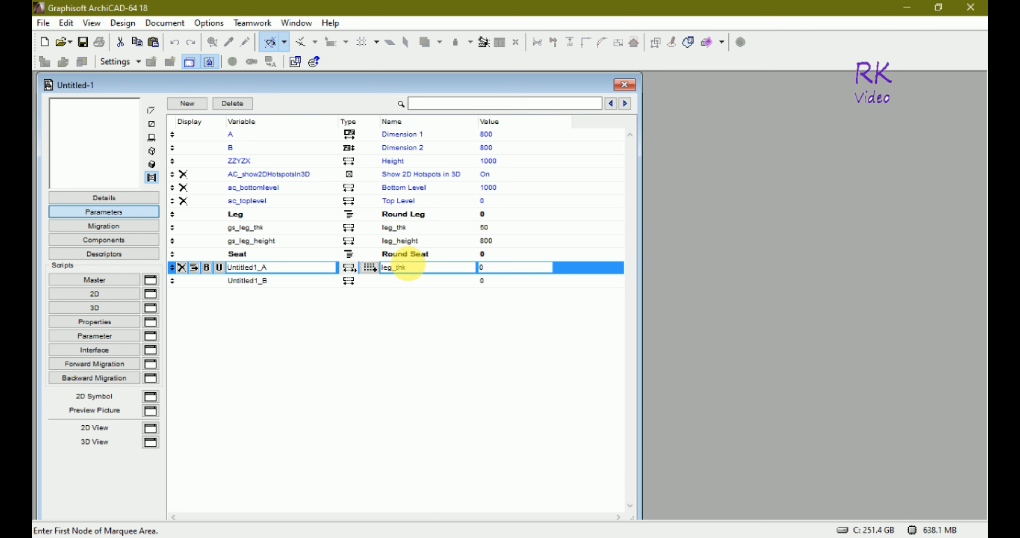
{"action": "left_click", "coordinate": [473, 272]}
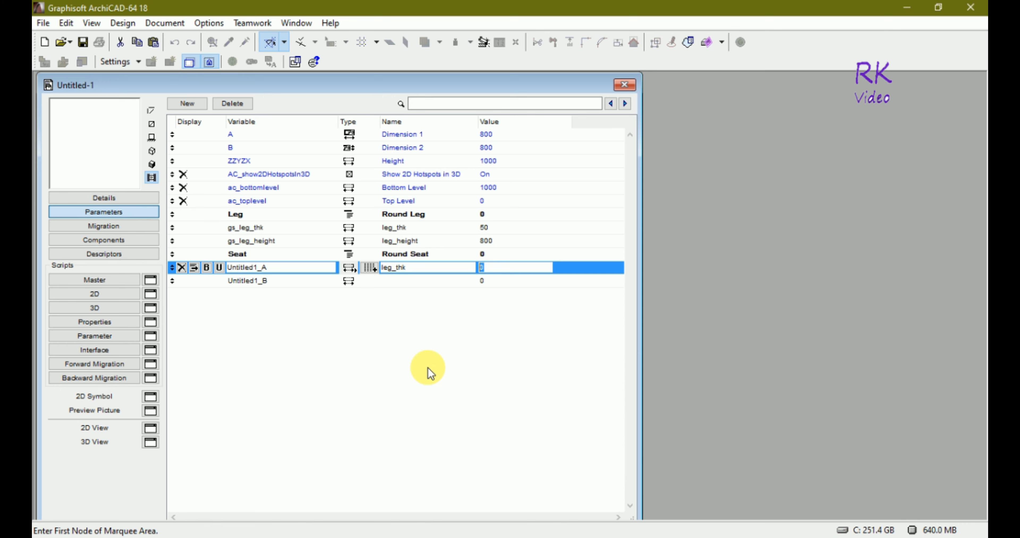
Step: Rename the variable of the first parameter below Seat as gs_seat_thk and set its value to 50
{"action": "left_click_drag", "start_coordinate": [279, 274], "coordinate": [217, 273]}
{"action": "type", "text": "gs"}
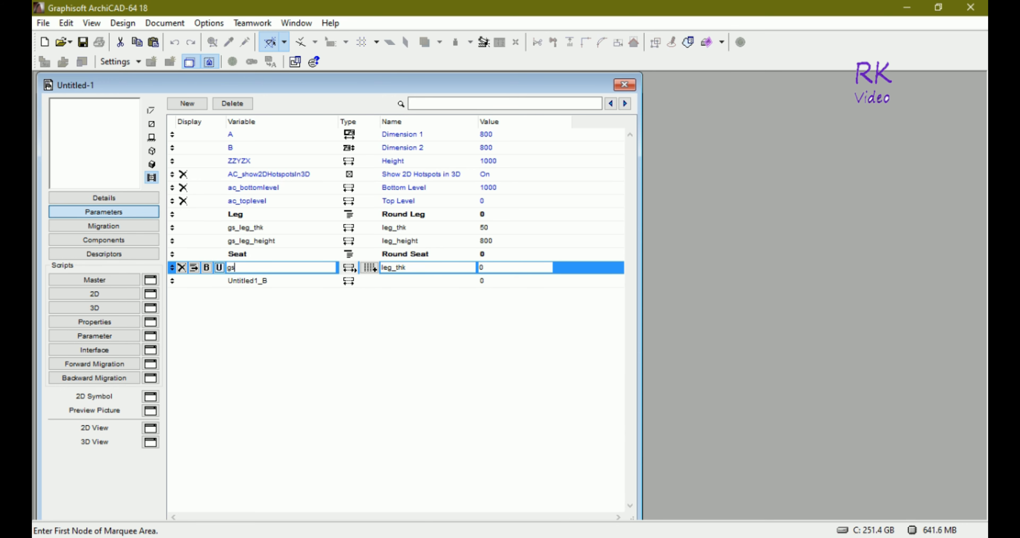
{"action": "type", "text": "_leg"}
{"action": "key", "text": "BackSpace"}
{"action": "key", "text": "BackSpace"}
{"action": "key", "text": "BackSpace"}
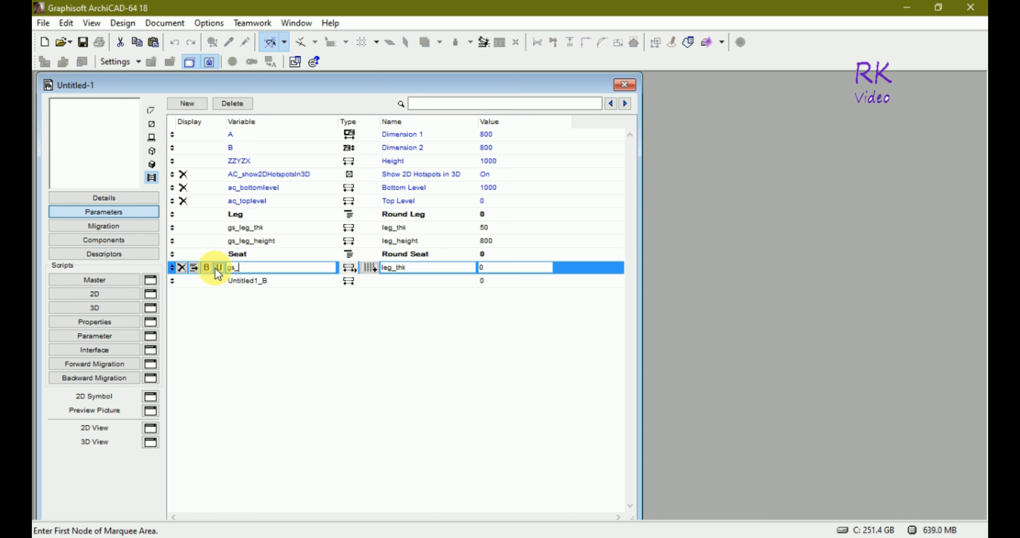
{"action": "type", "text": "seat"}
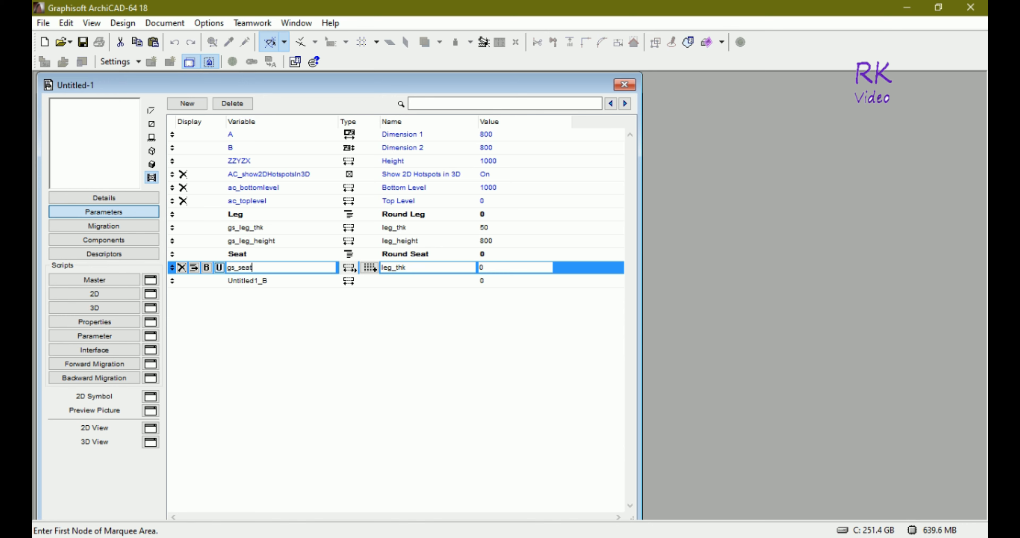
{"action": "type", "text": "_thk"}
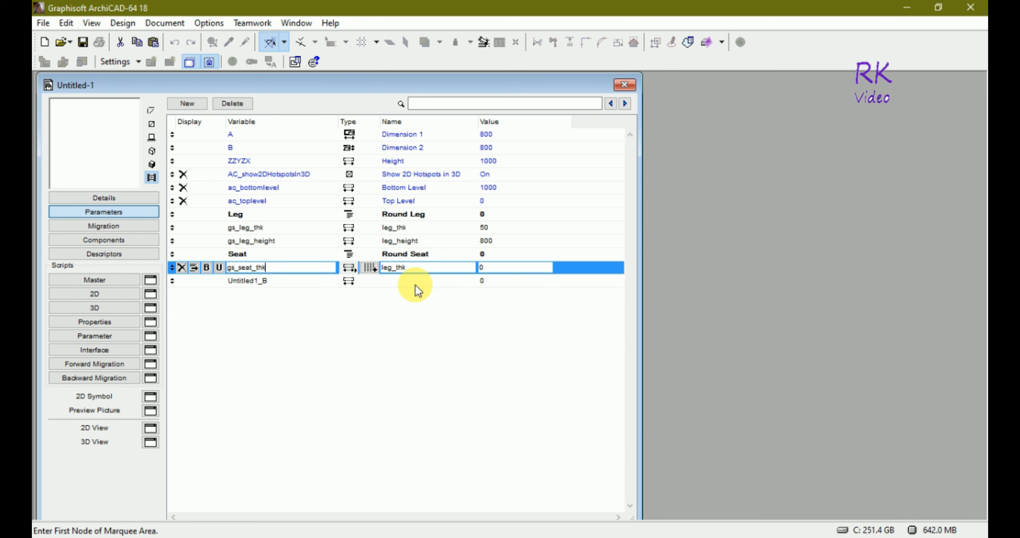
{"action": "left_click", "coordinate": [524, 271]}
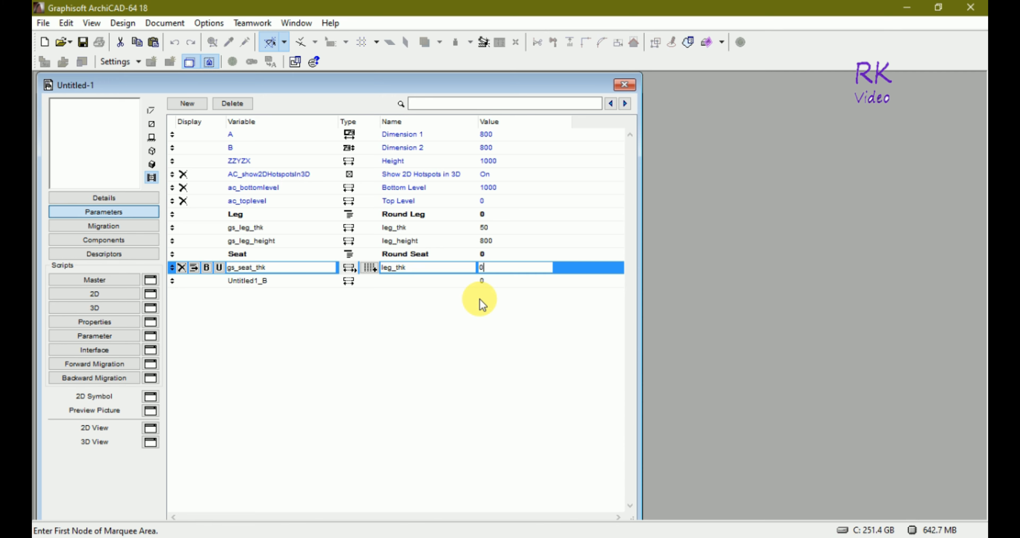
{"action": "type", "text": "50"}
Step: Rename the variable of the last parameter, below gs_seat_thk, as gs_seat_height
{"action": "left_click", "coordinate": [303, 282]}
{"action": "left_click_drag", "start_coordinate": [289, 290], "coordinate": [218, 284]}
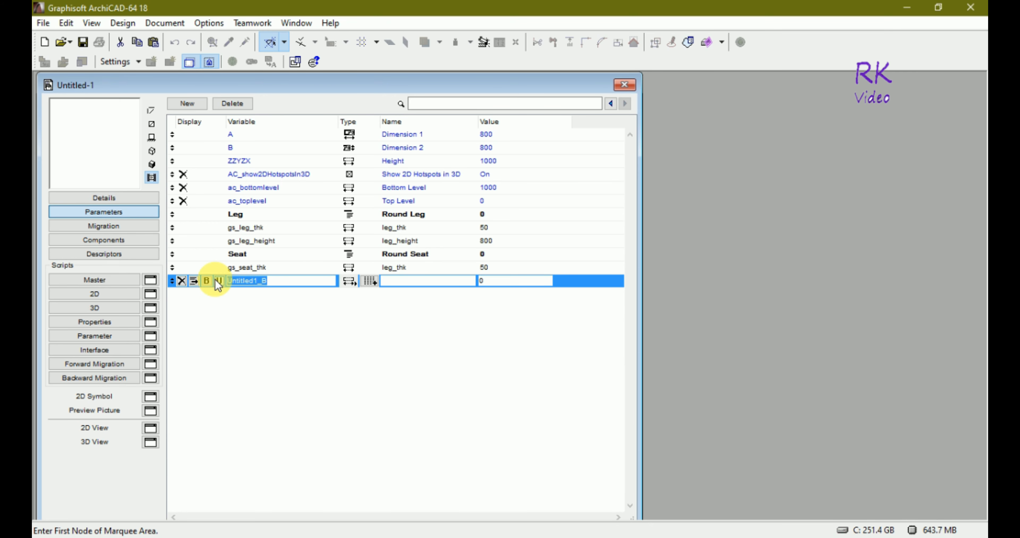
{"action": "type", "text": "gs_s"}
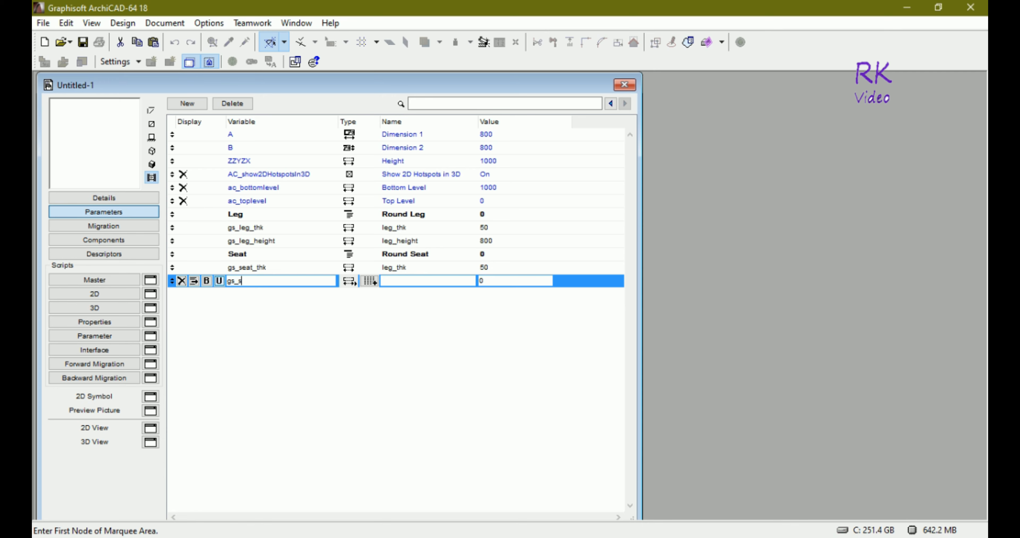
{"action": "type", "text": "eat_height"}
Step: Change the name of the gs_seat_thk parameter to seat_thk
{"action": "left_click", "coordinate": [423, 268]}
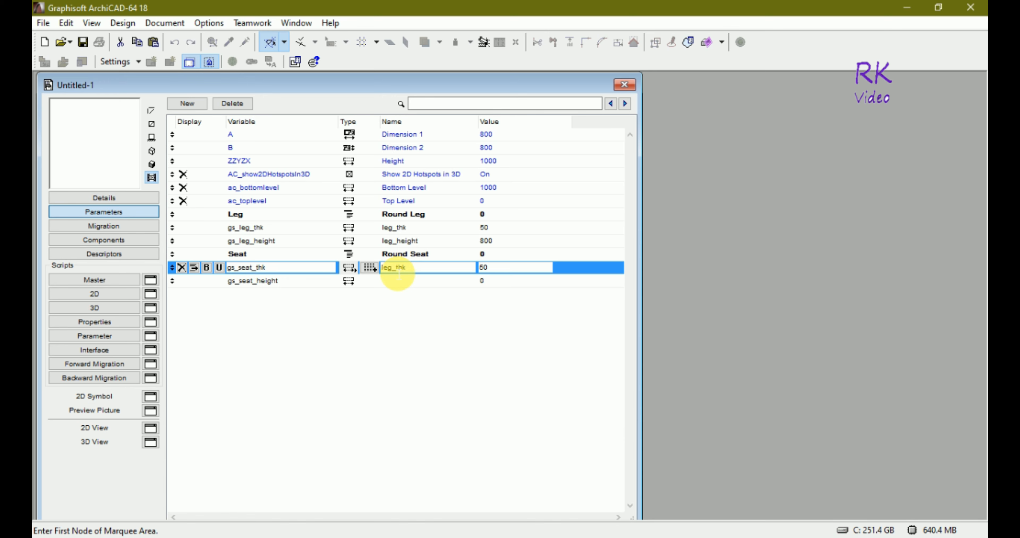
{"action": "left_click_drag", "start_coordinate": [390, 272], "coordinate": [374, 271]}
{"action": "type", "text": "seat"}
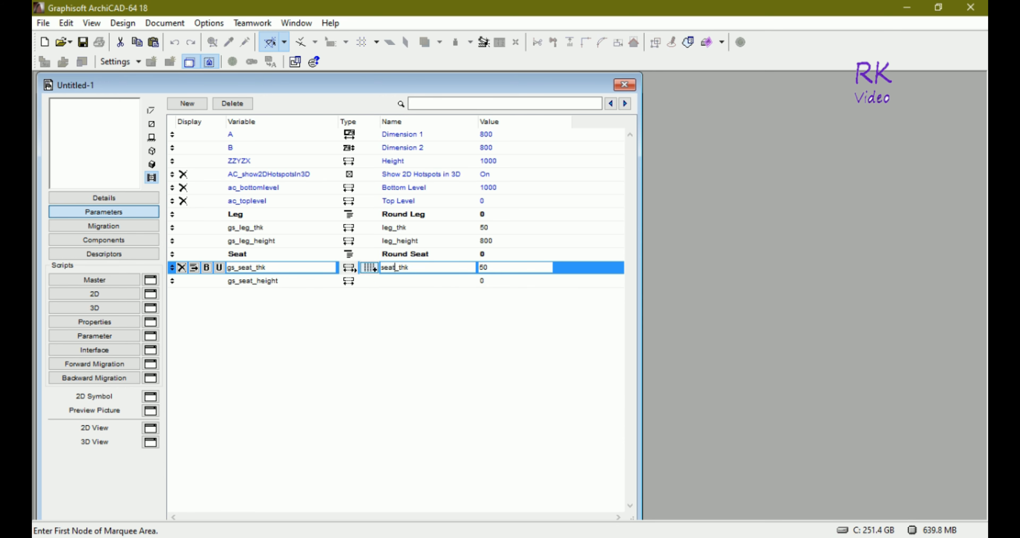
Step: Give the gs_seat_height parameter the name seat_height and the value 800
{"action": "left_click", "coordinate": [417, 282]}
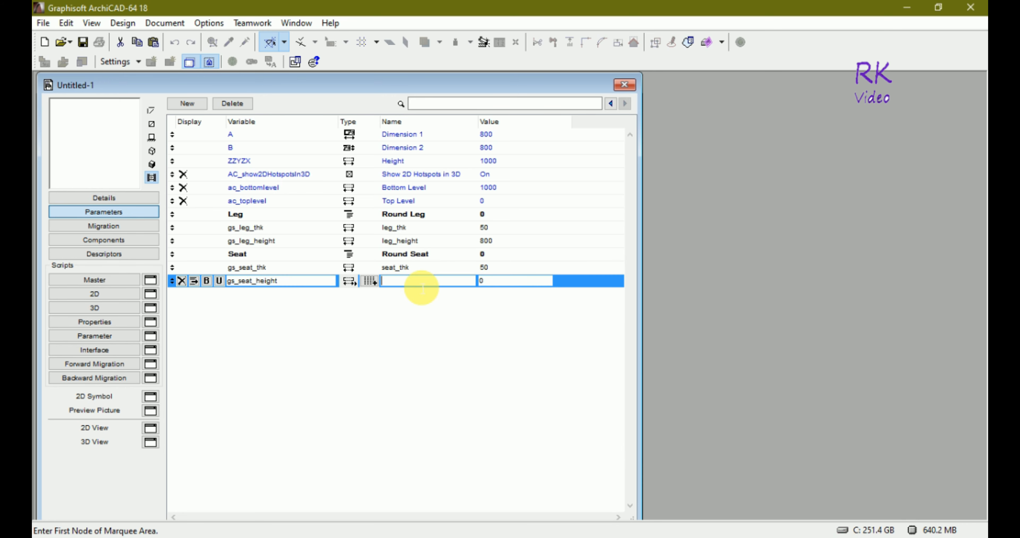
{"action": "type", "text": "seat_height"}
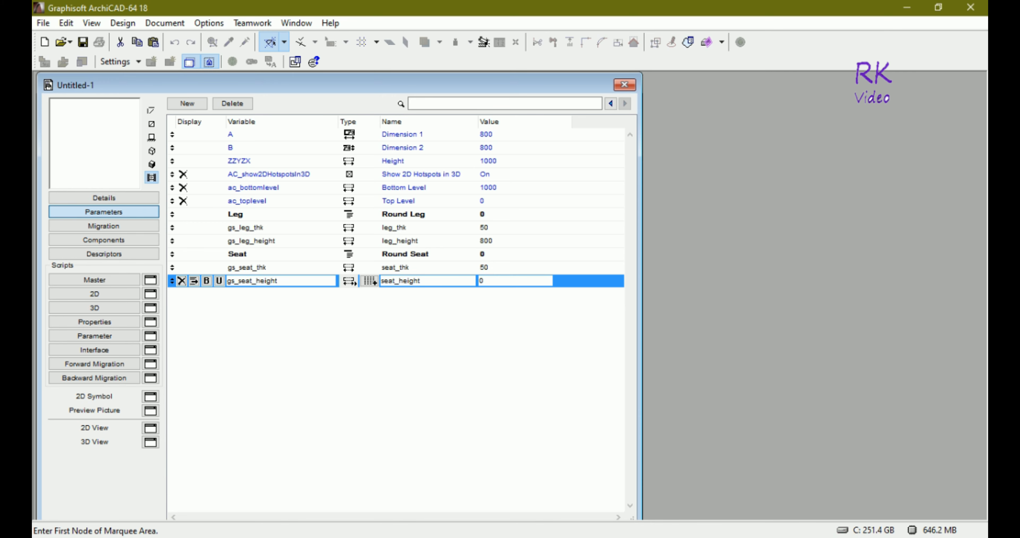
{"action": "left_click", "coordinate": [503, 282]}
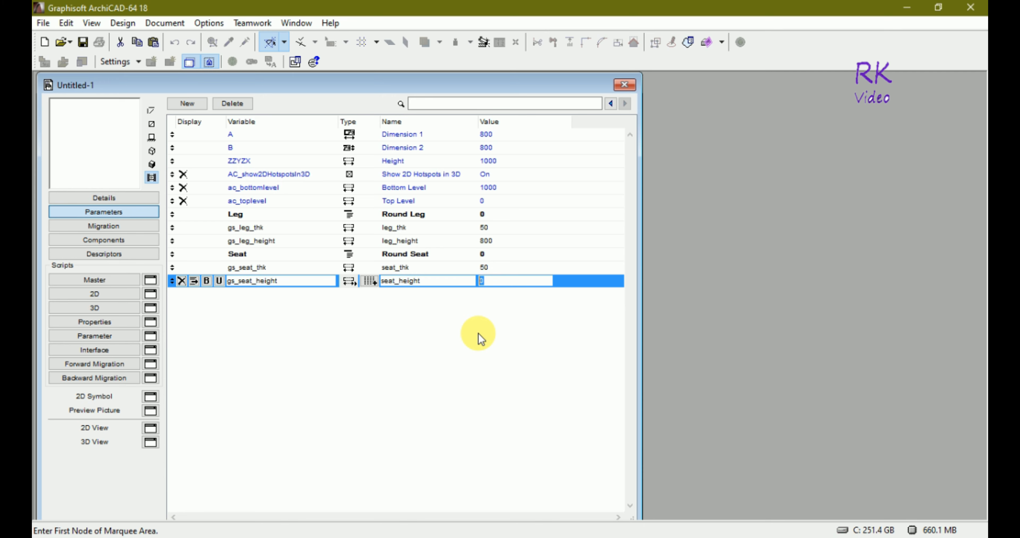
{"action": "type", "text": "50"}
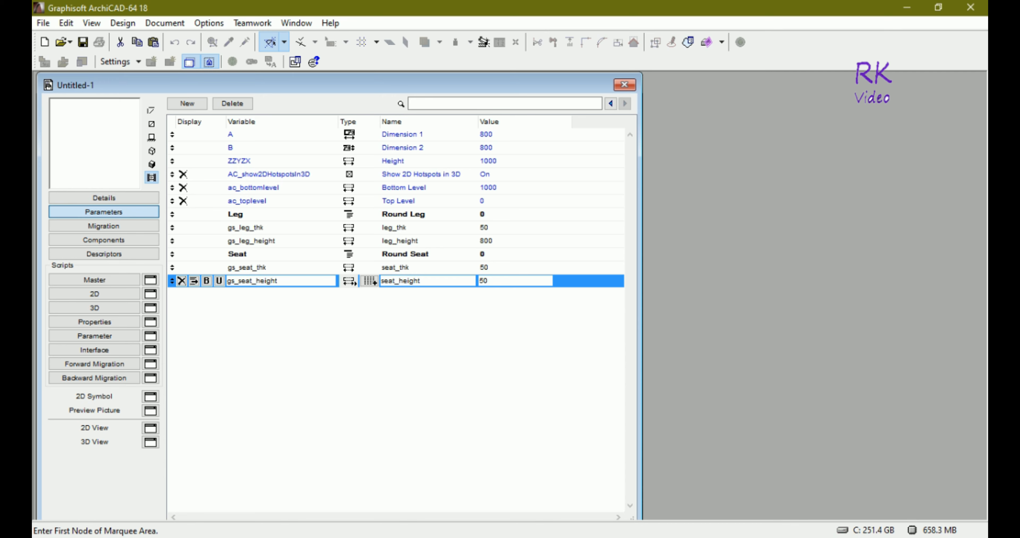
{"action": "key", "text": "BackSpace"}
{"action": "key", "text": "BackSpace"}
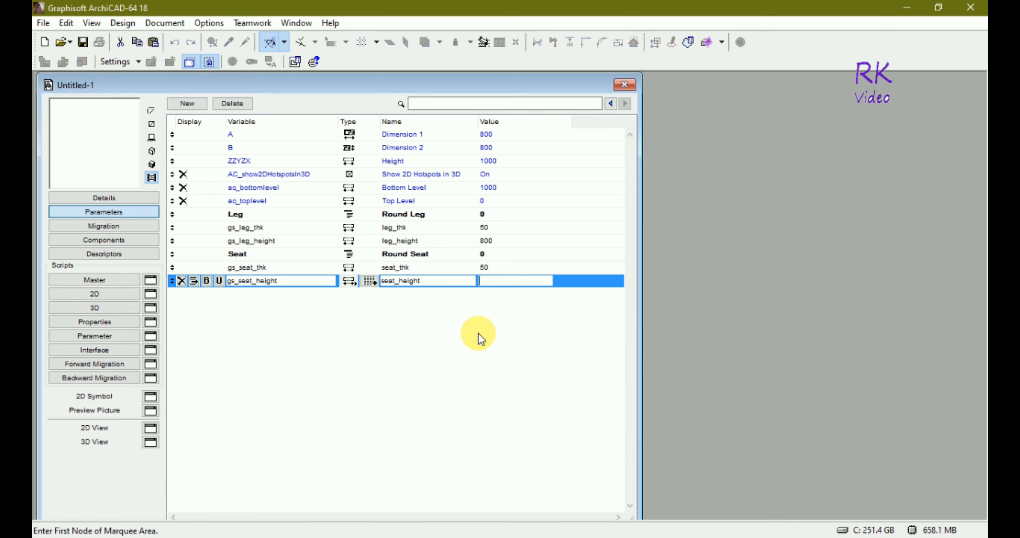
{"action": "type", "text": "508"}
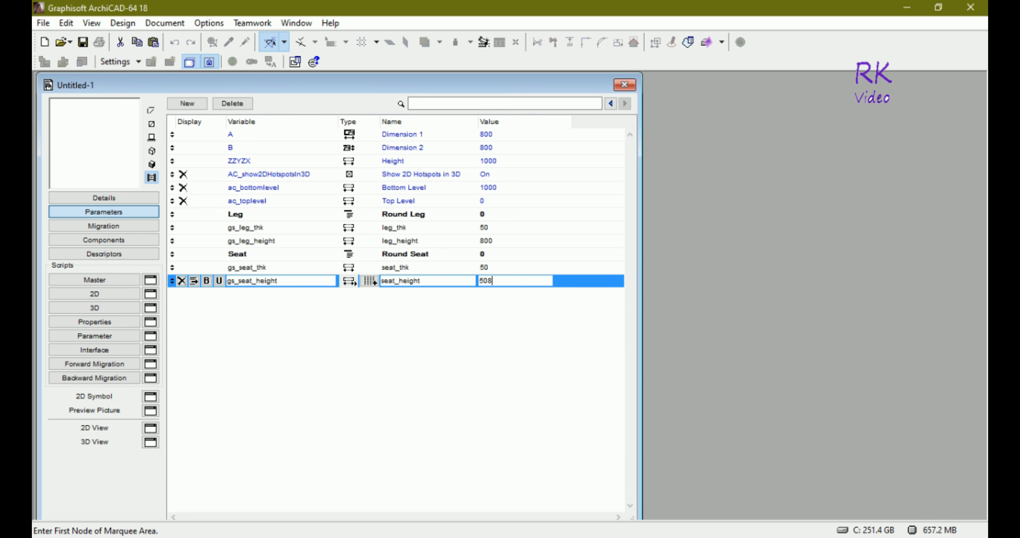
{"action": "key", "text": "BackSpace"}
{"action": "type", "text": "800"}
{"action": "left_click", "coordinate": [416, 320]}
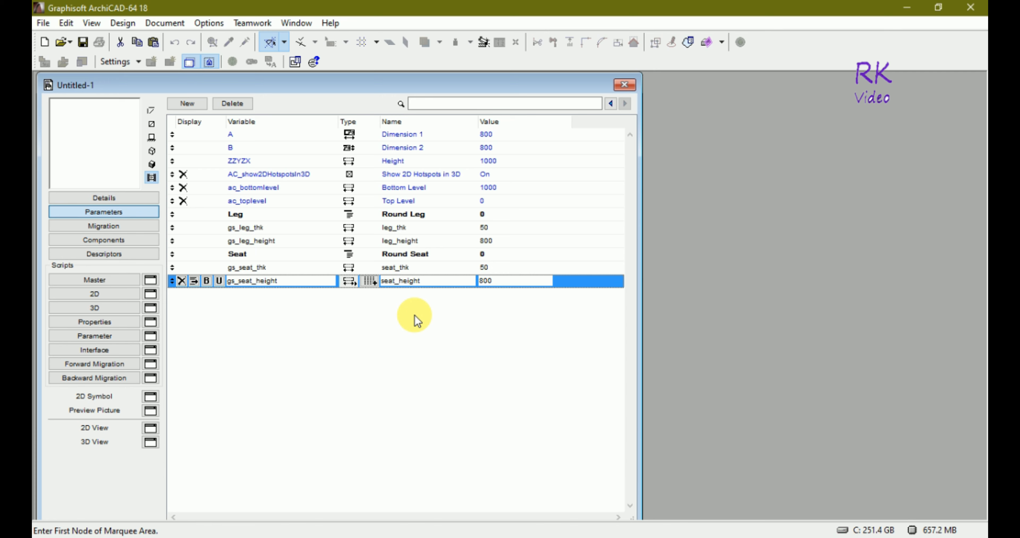